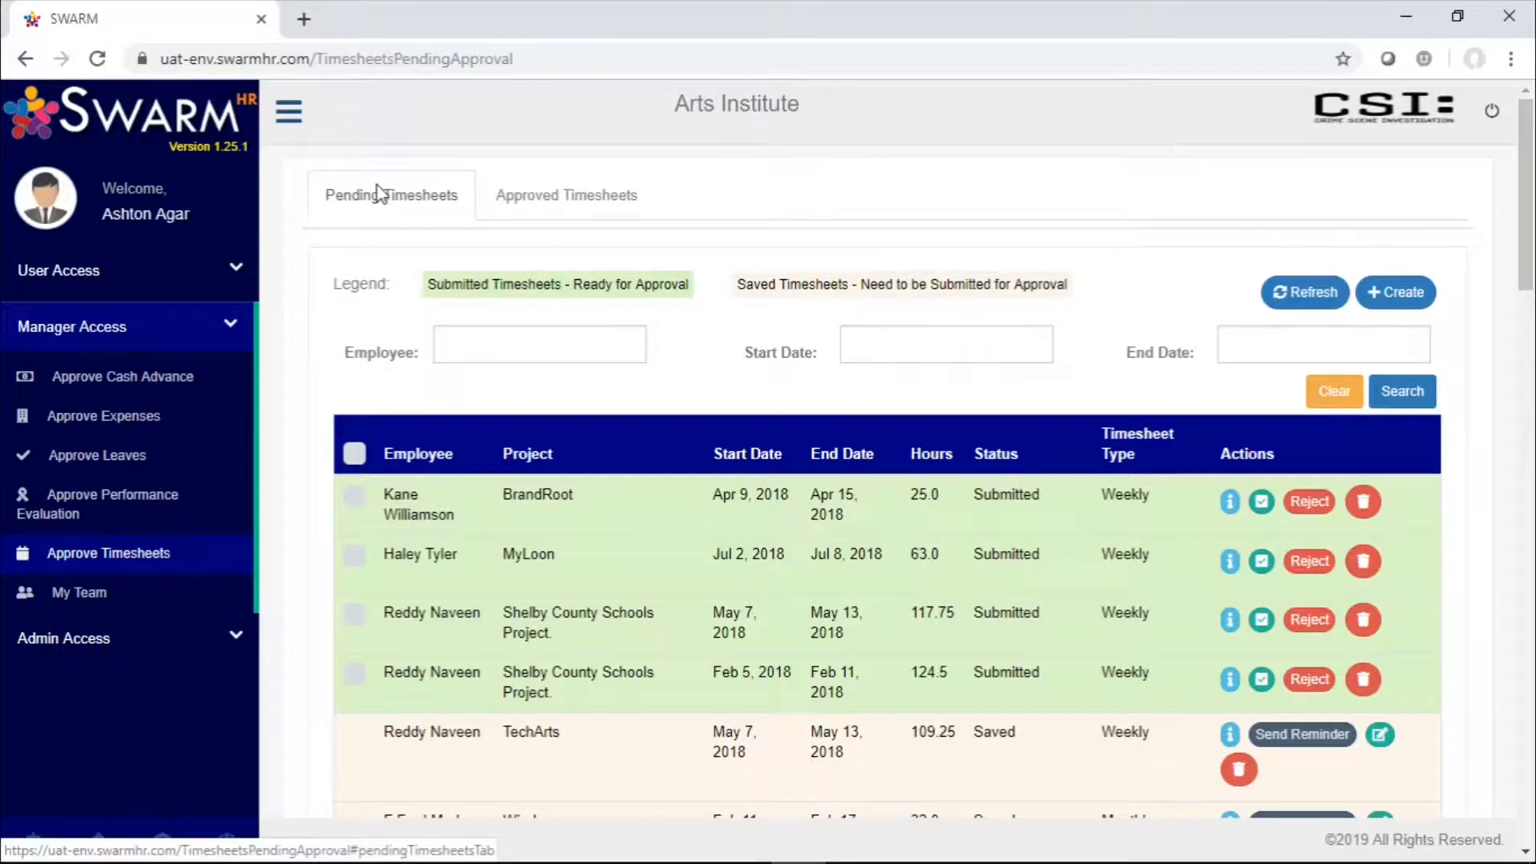
# Step: Examine the pending timesheets list, comparing the submitted entries ready for approval with the saved entries still needing submission
pyautogui.click(640, 195)
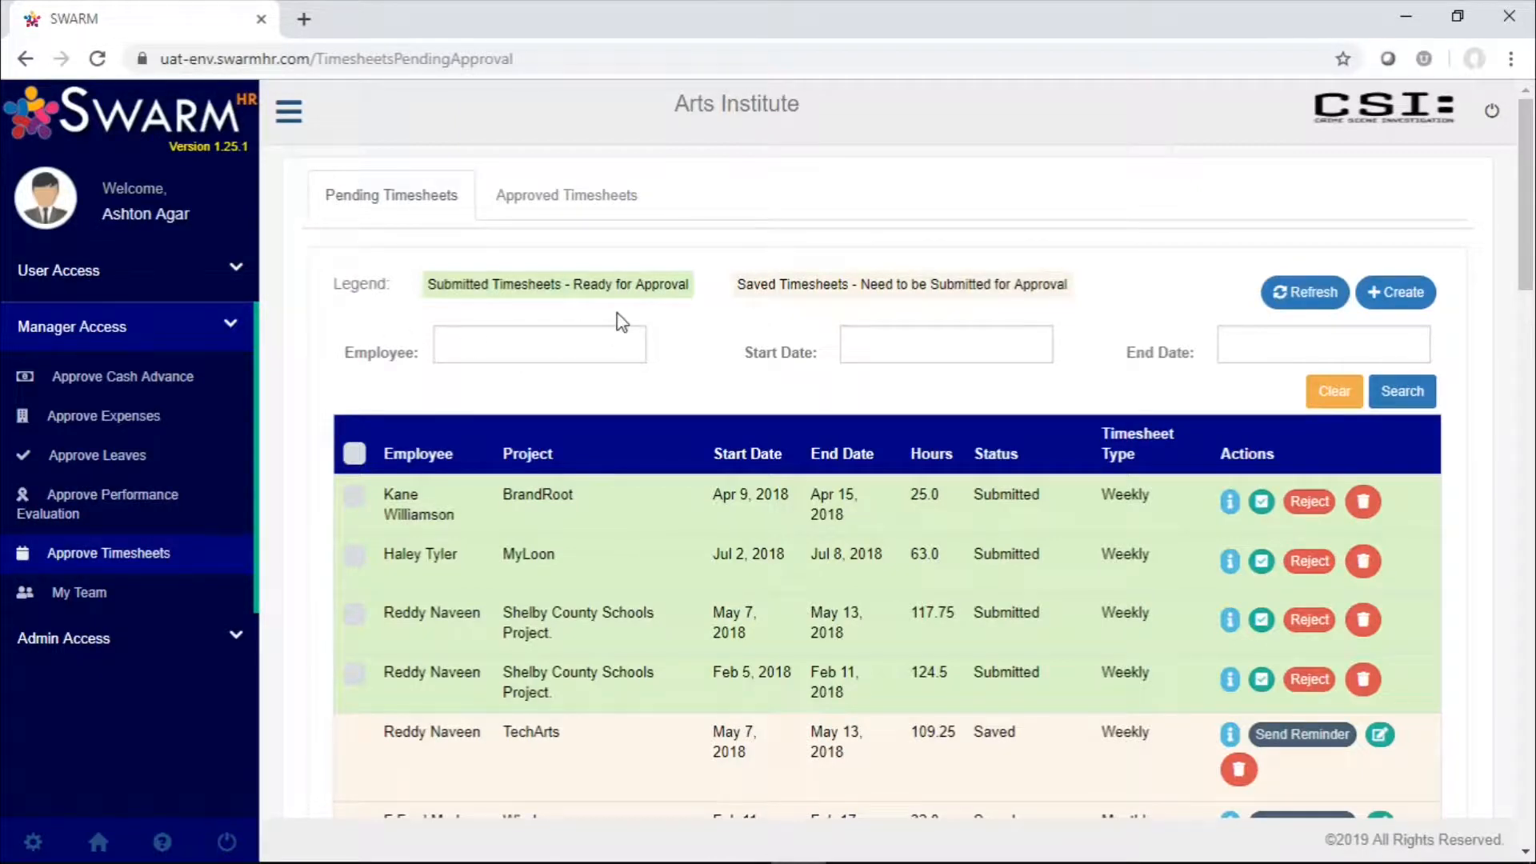
pyautogui.scroll(-4, 621, 321)
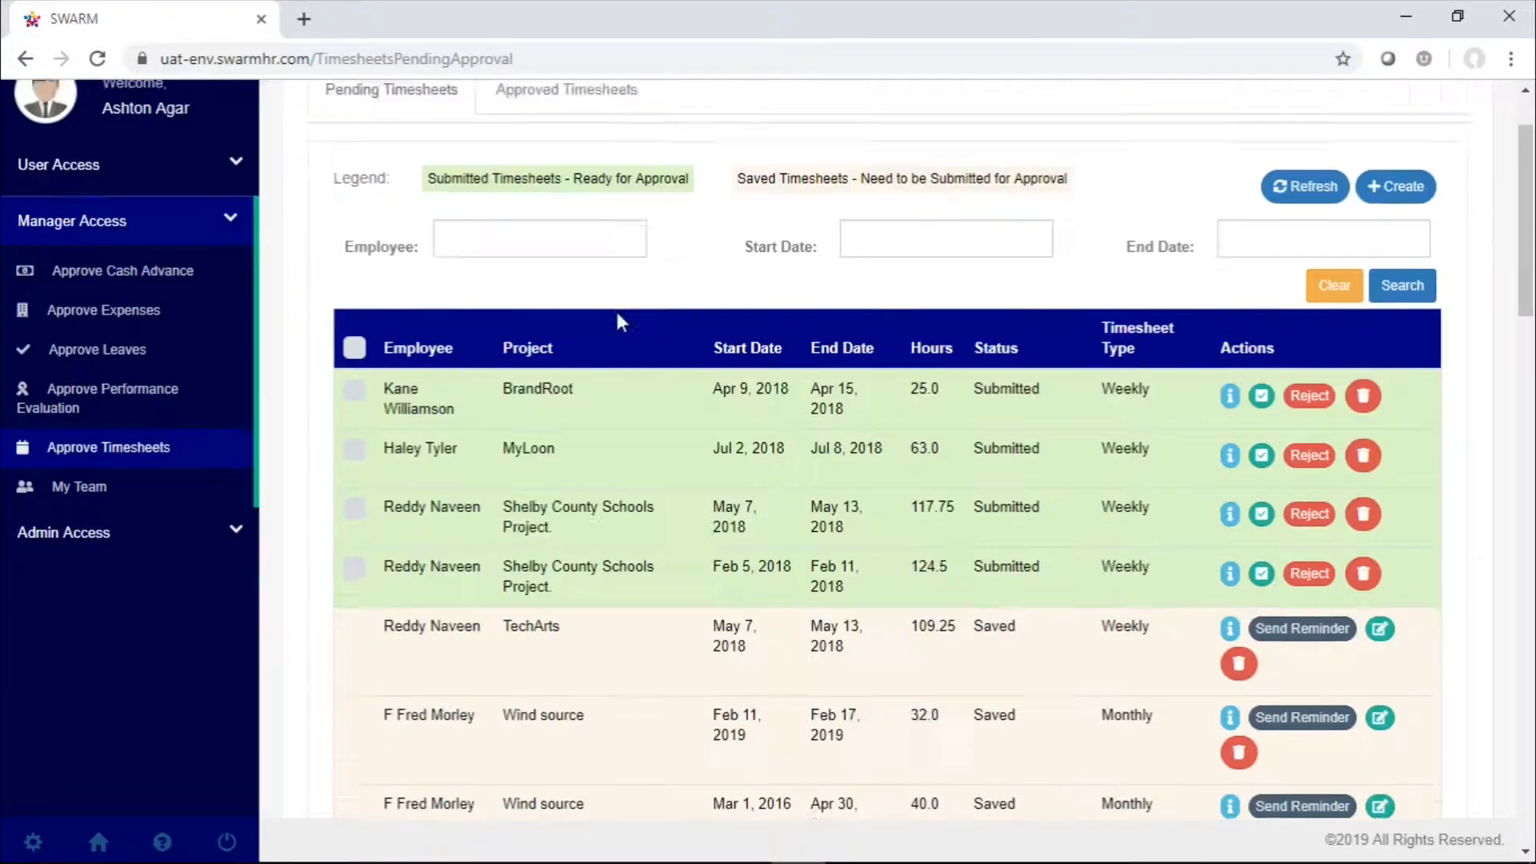
pyautogui.scroll(4, 622, 321)
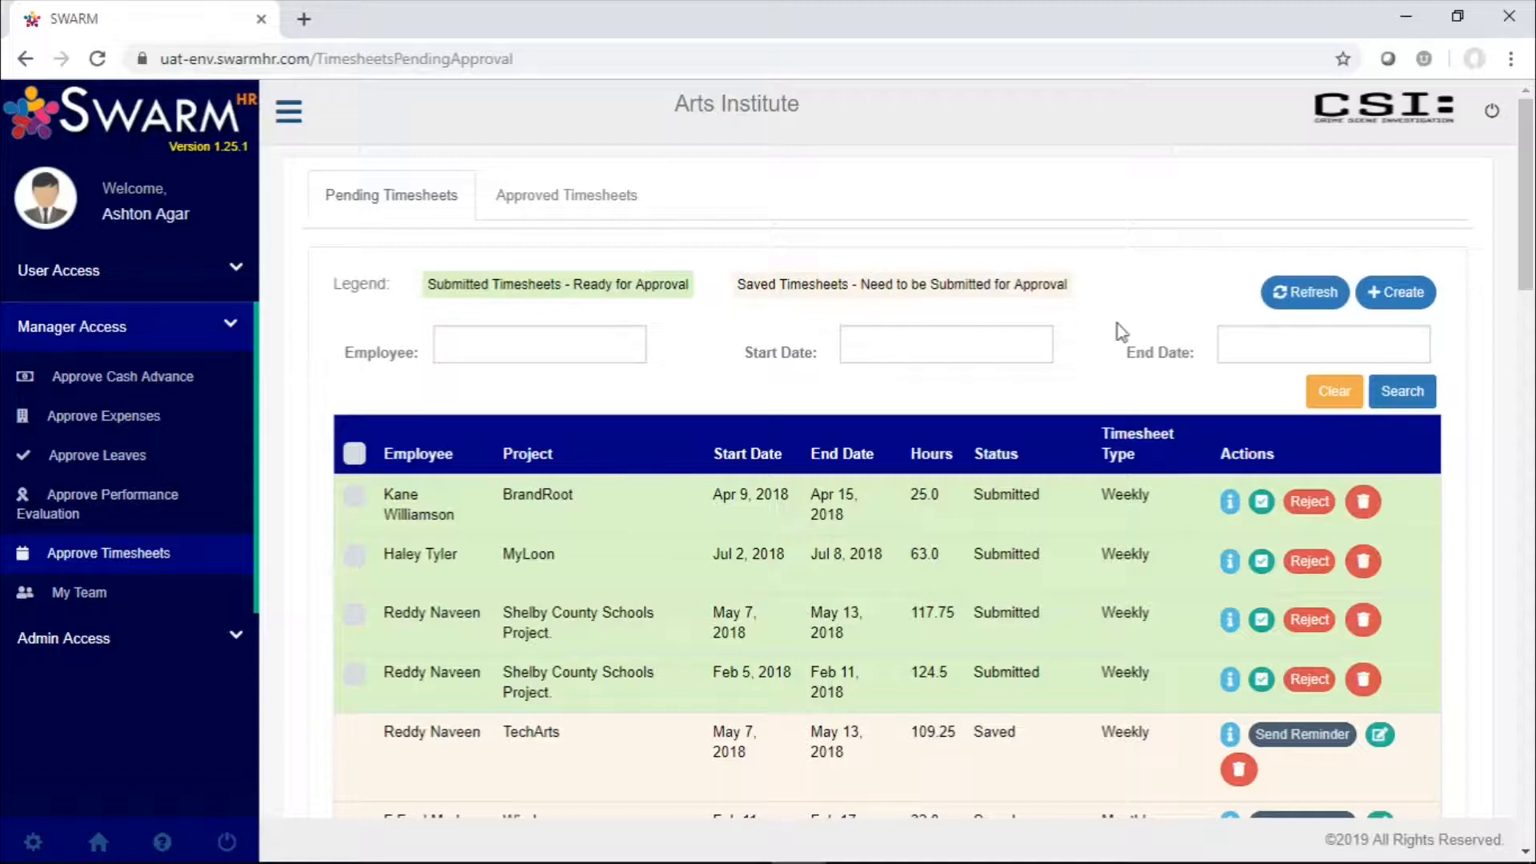
pyautogui.scroll(-1, 799, 416)
pyautogui.scroll(-10, 795, 432)
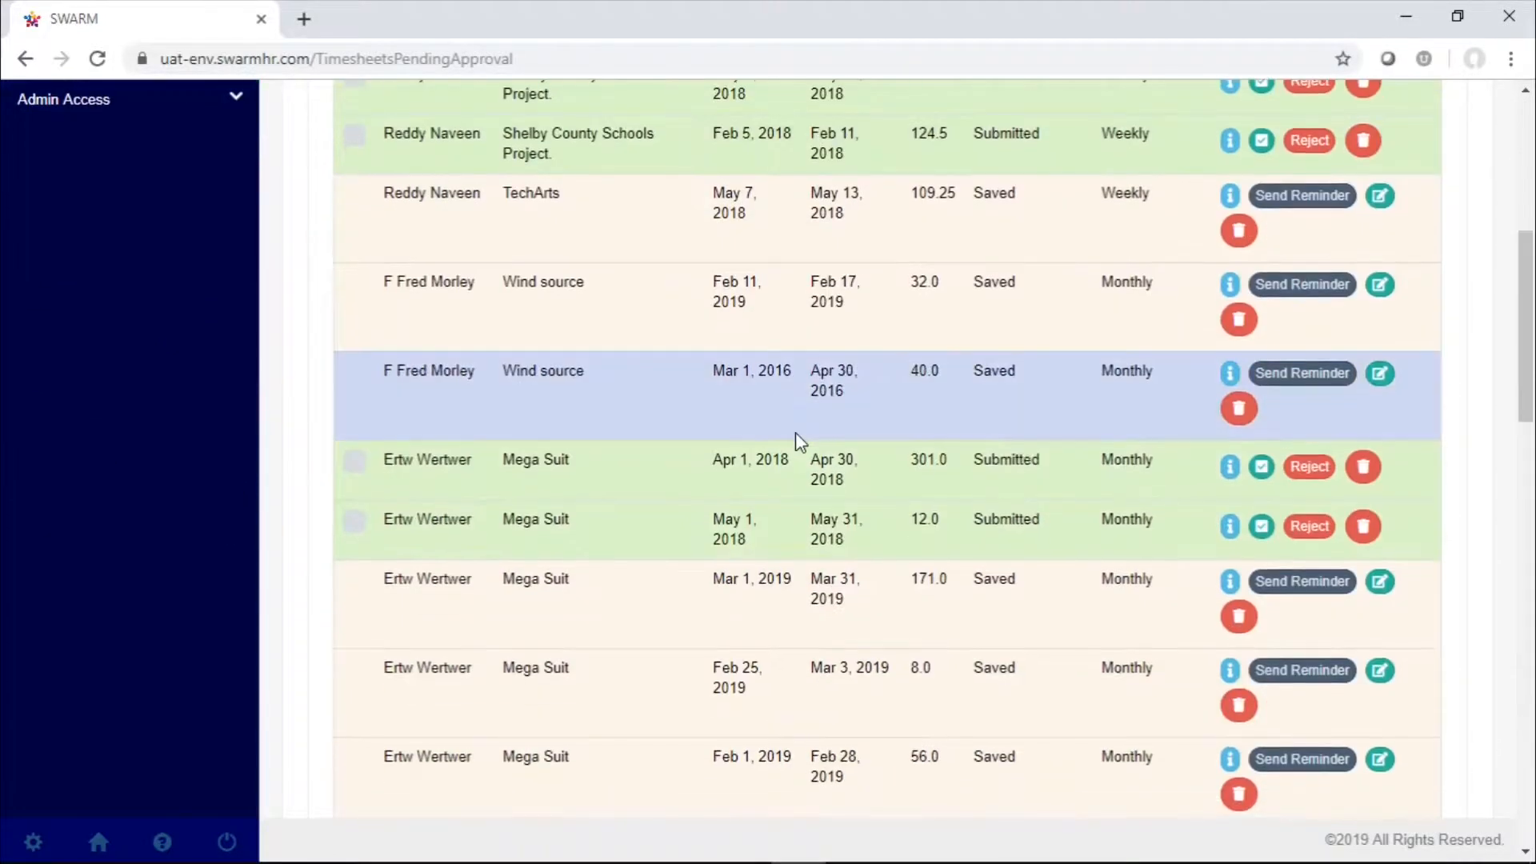
pyautogui.scroll(8, 795, 432)
pyautogui.scroll(3, 795, 432)
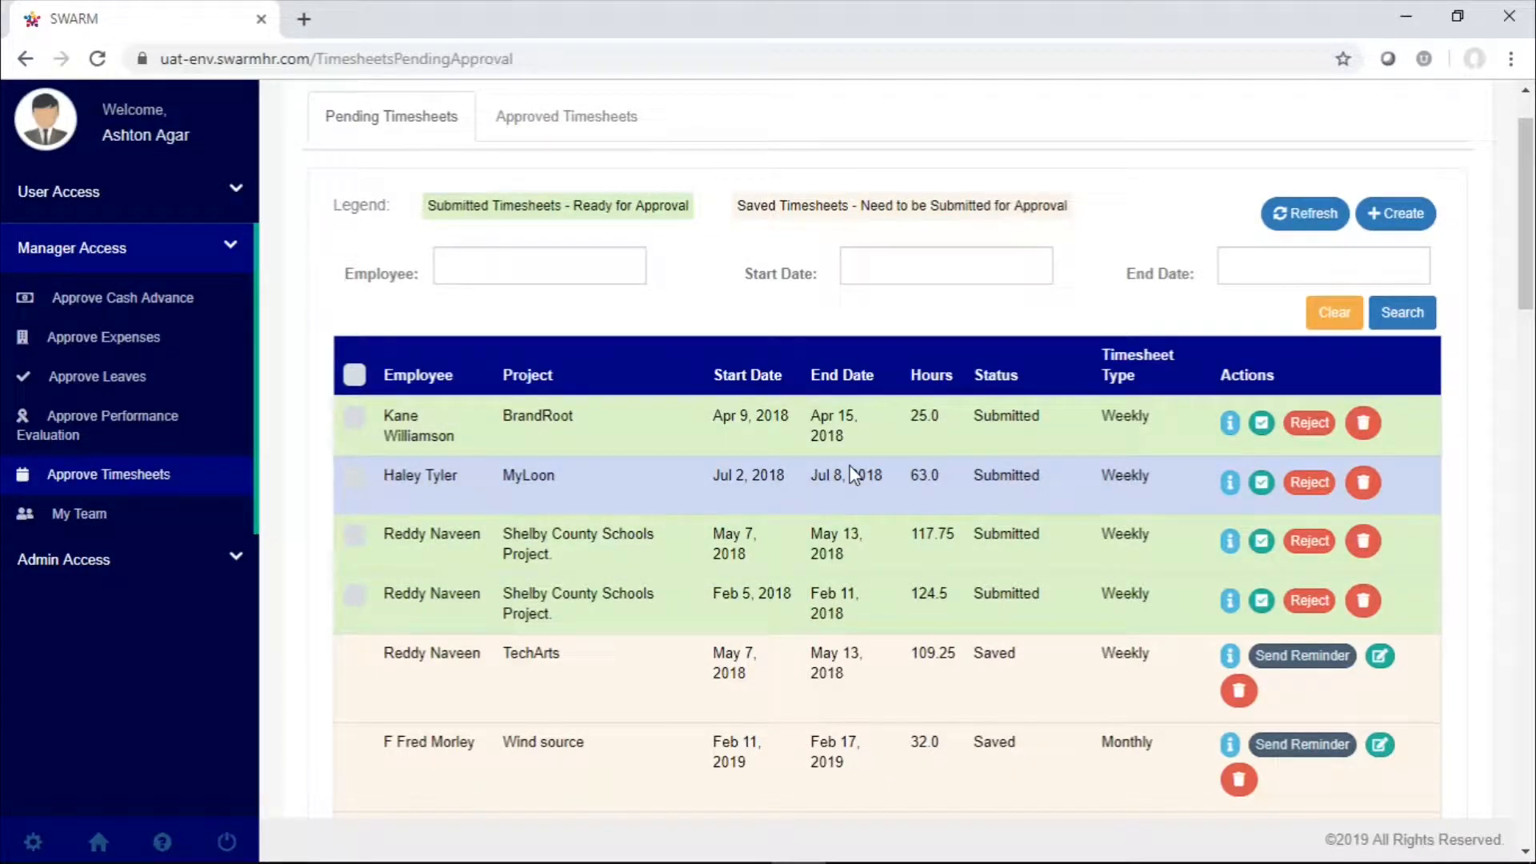
pyautogui.scroll(-5, 854, 474)
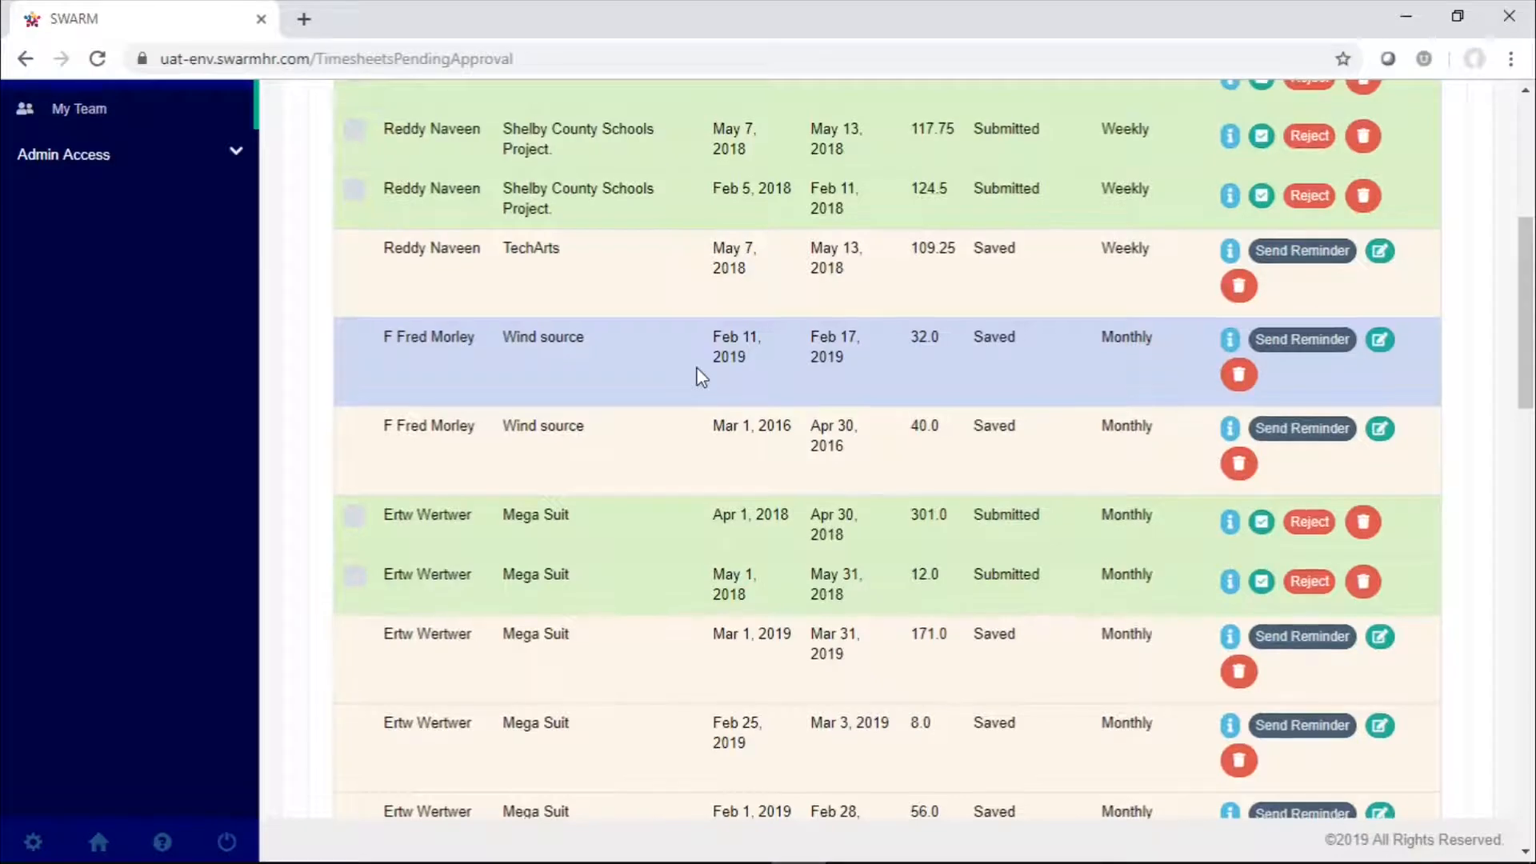
pyautogui.scroll(6, 701, 376)
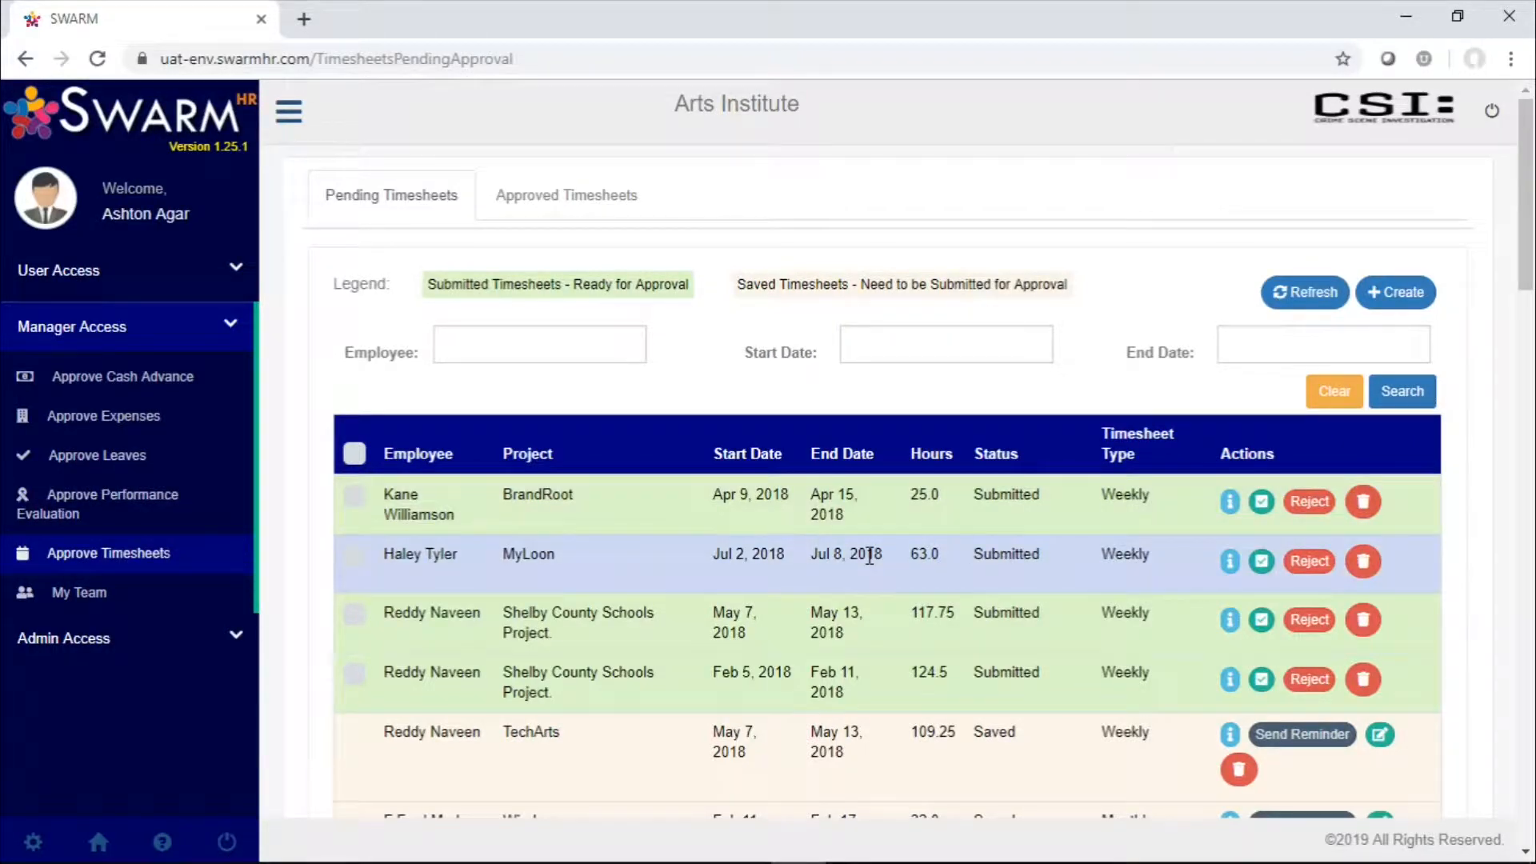
# Step: View the activity history of the BrandRoot weekly timesheet for Apr 9–15, 2018, and close it
pyautogui.scroll(-1, 869, 556)
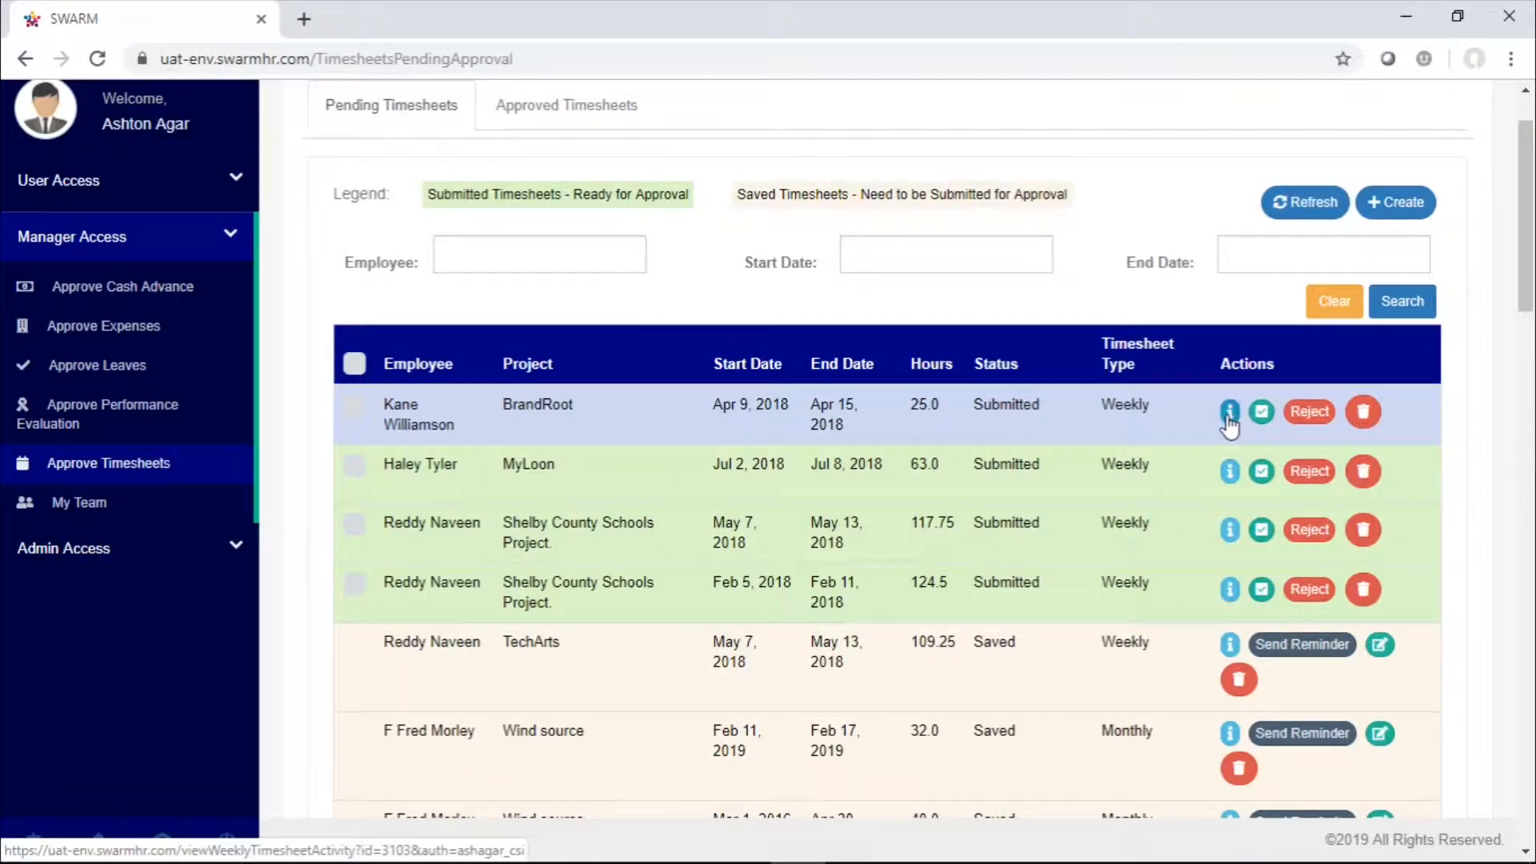
pyautogui.click(1231, 414)
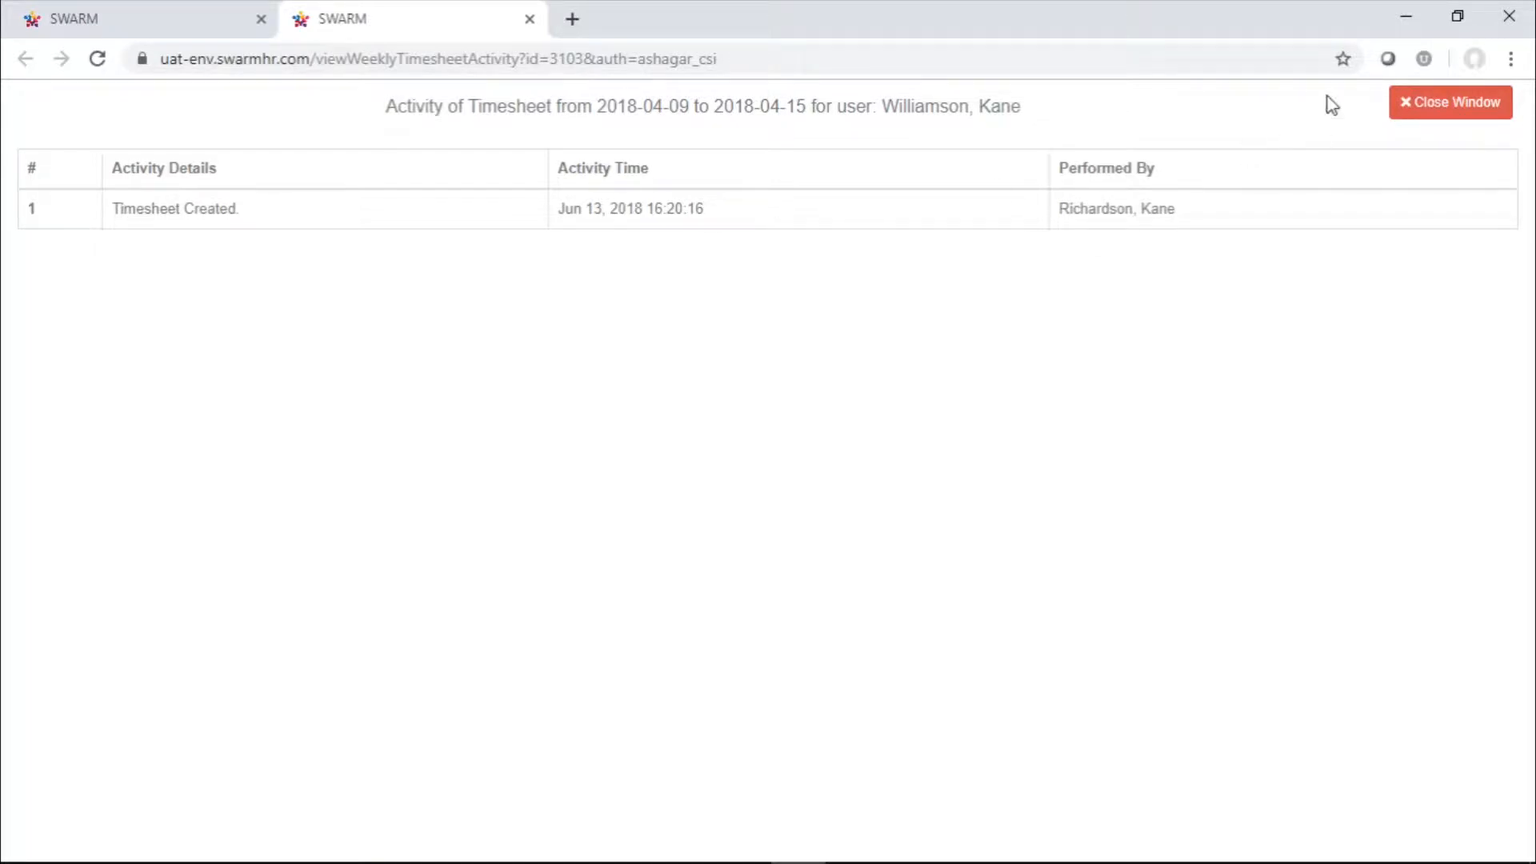
pyautogui.click(1446, 114)
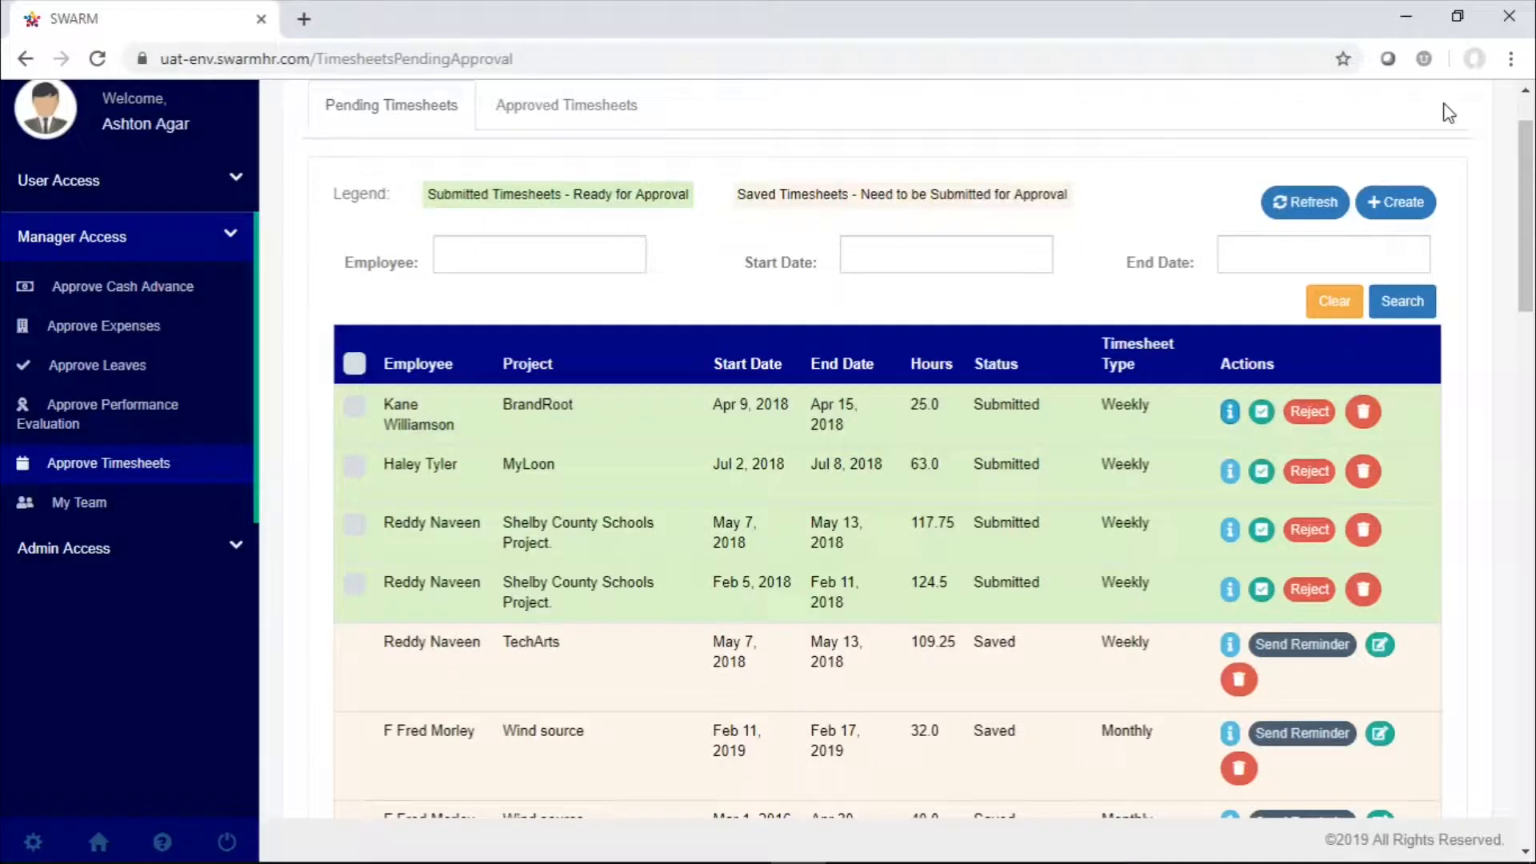
# Step: Open the BrandRoot timesheet for approval and approve only Tuesday Apr 10 and Wednesday Apr 11, 2018
pyautogui.click(1261, 411)
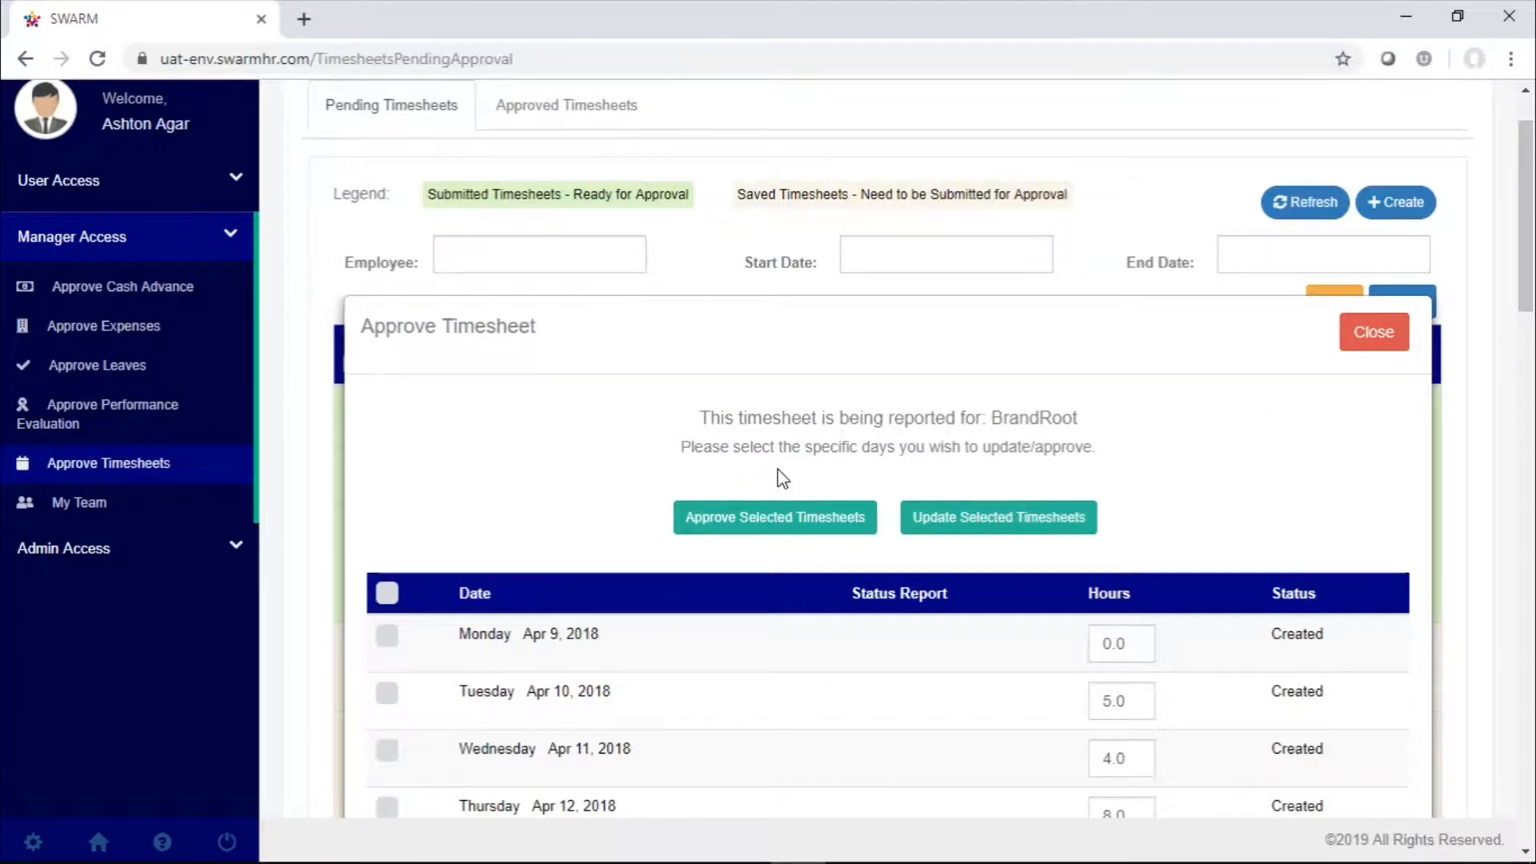
pyautogui.scroll(-1, 778, 471)
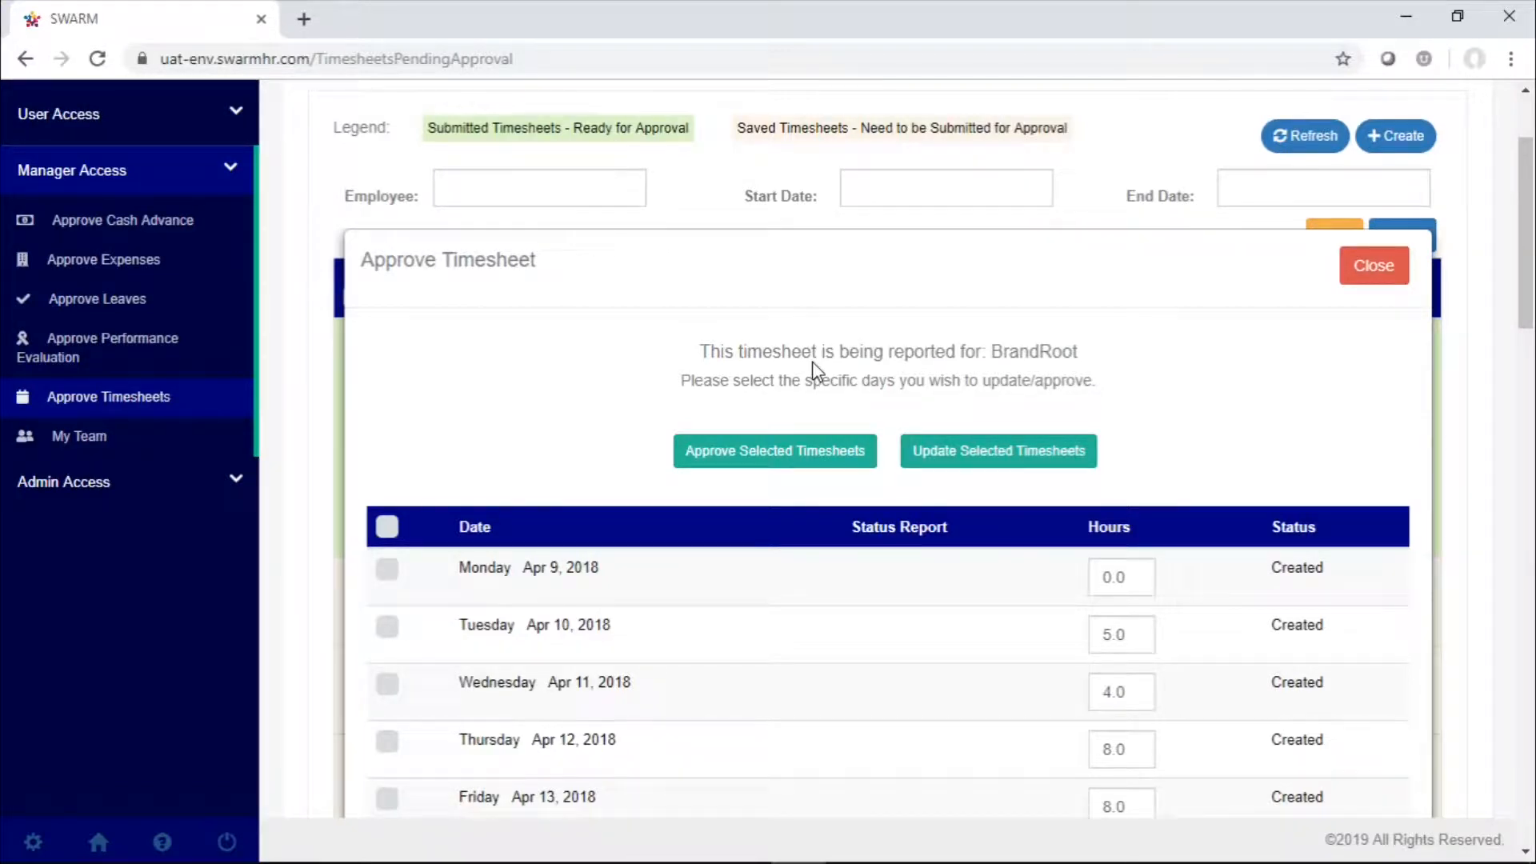
pyautogui.scroll(-4, 813, 369)
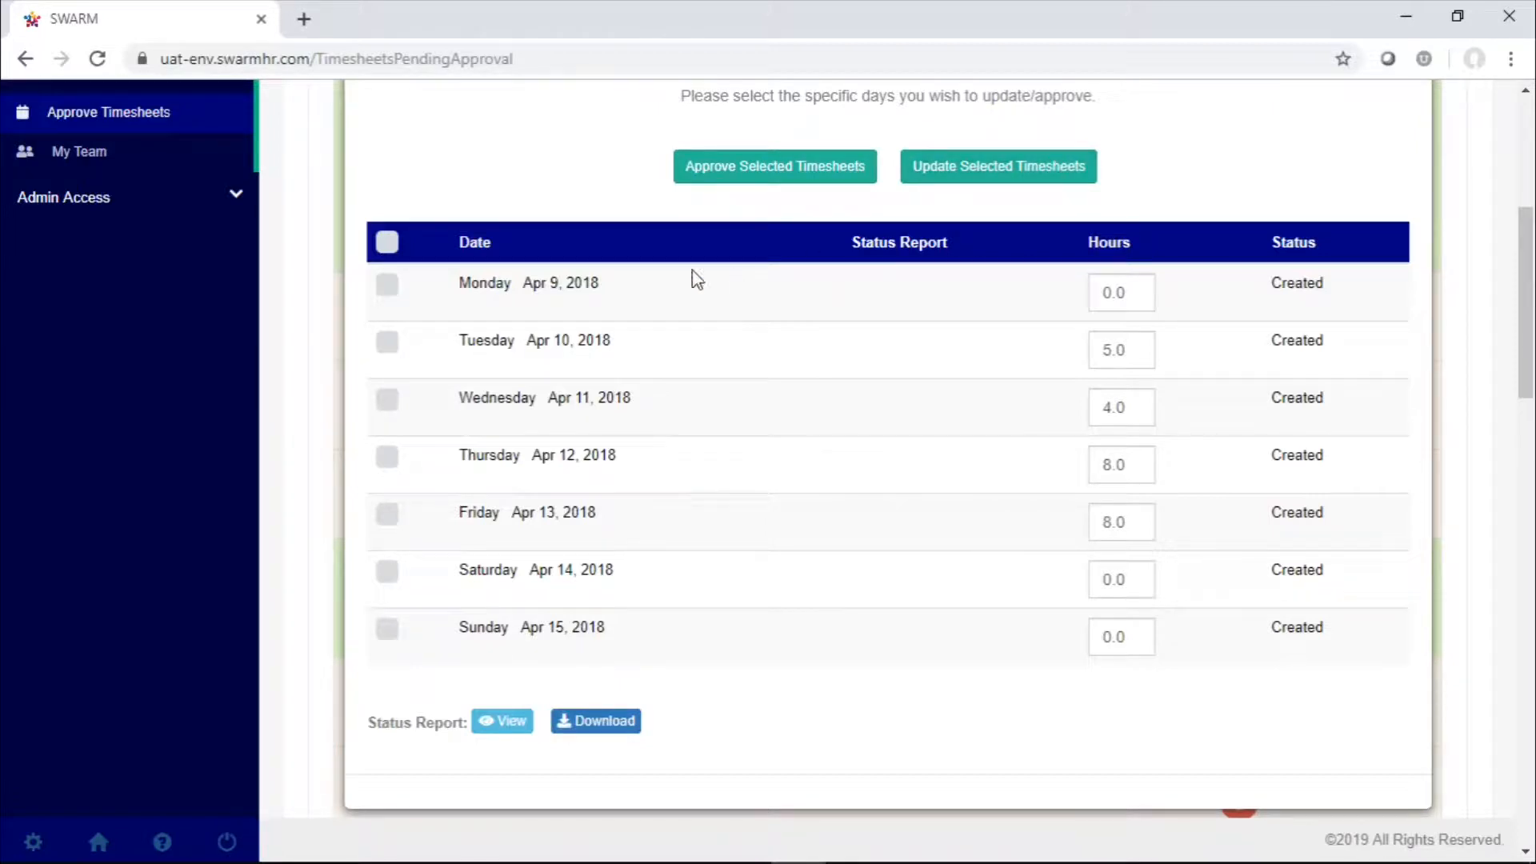
pyautogui.click(389, 352)
pyautogui.click(395, 411)
pyautogui.scroll(2, 864, 276)
pyautogui.click(831, 330)
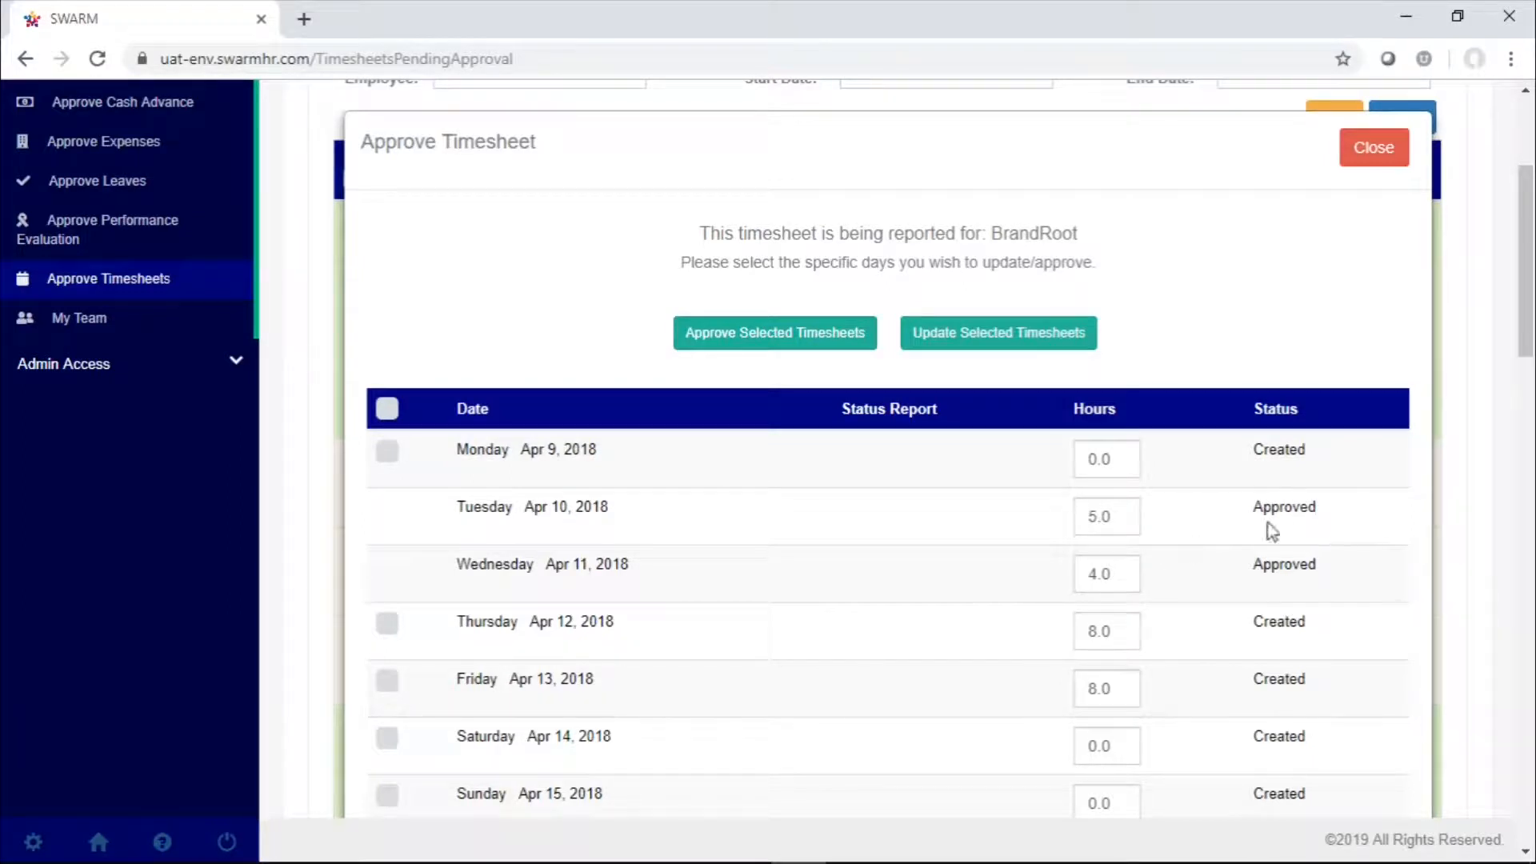
# Step: Select Thursday Apr 12, 2018 in the BrandRoot timesheet and submit the update for that day
pyautogui.scroll(-2, 1299, 542)
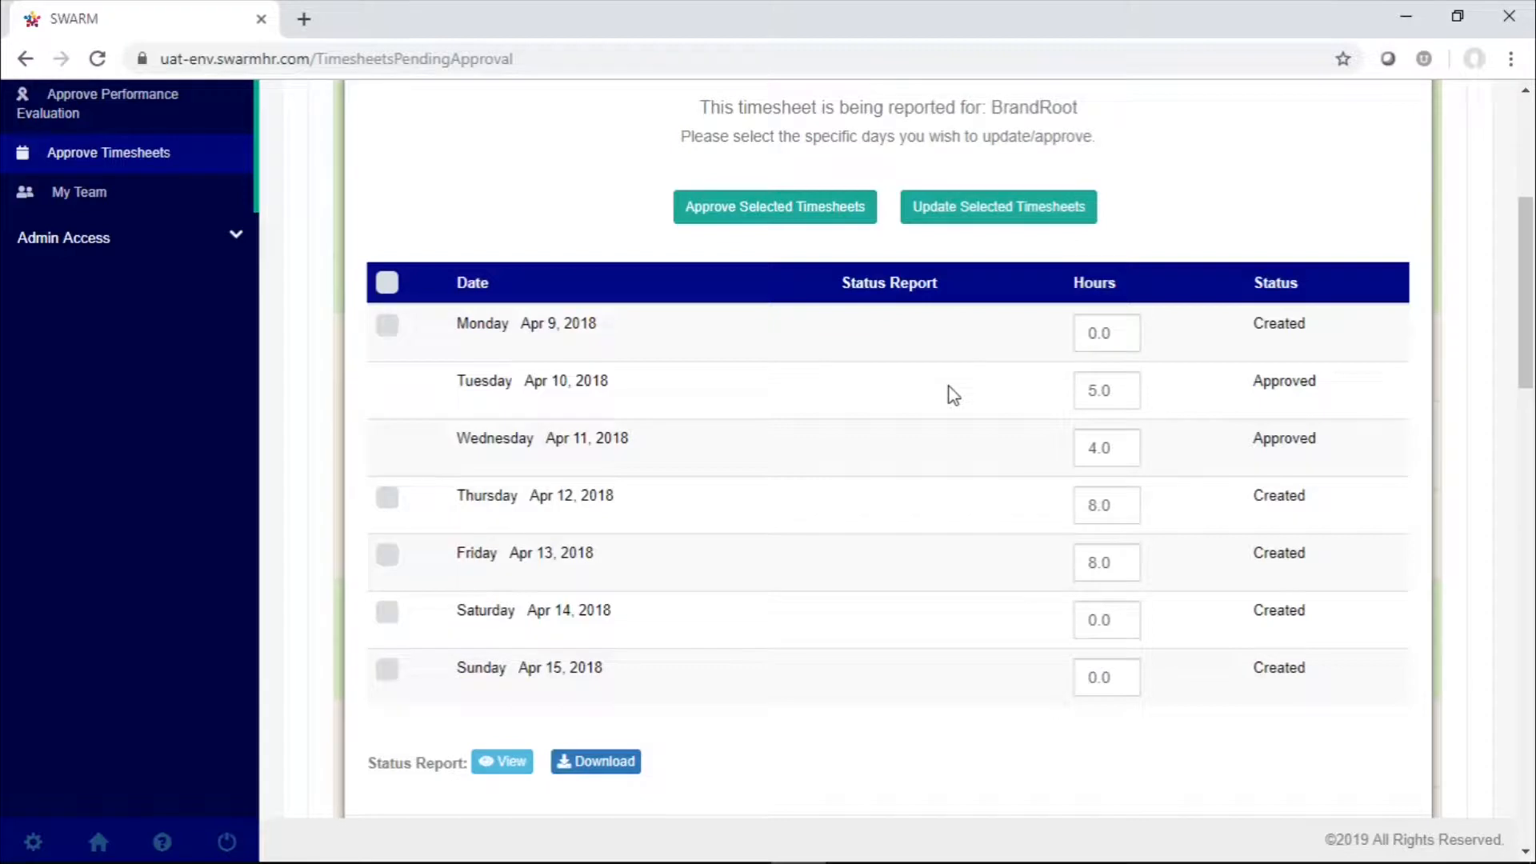
pyautogui.click(392, 504)
pyautogui.click(1036, 206)
pyautogui.scroll(2, 1096, 314)
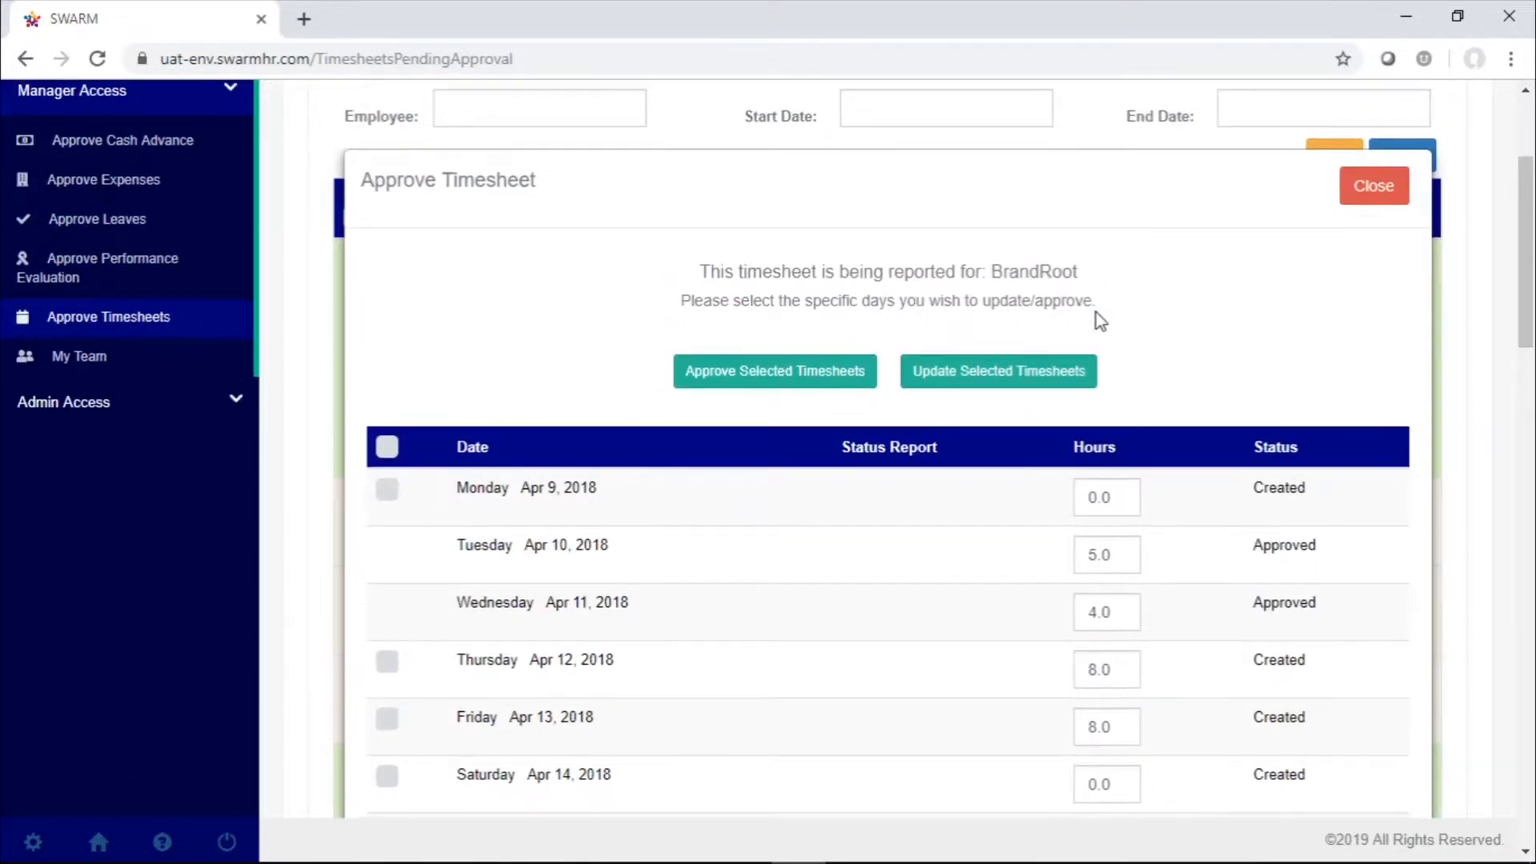
# Step: View the status report for the BrandRoot timesheet, look through its daily hours, and close the report
pyautogui.scroll(-2, 1096, 320)
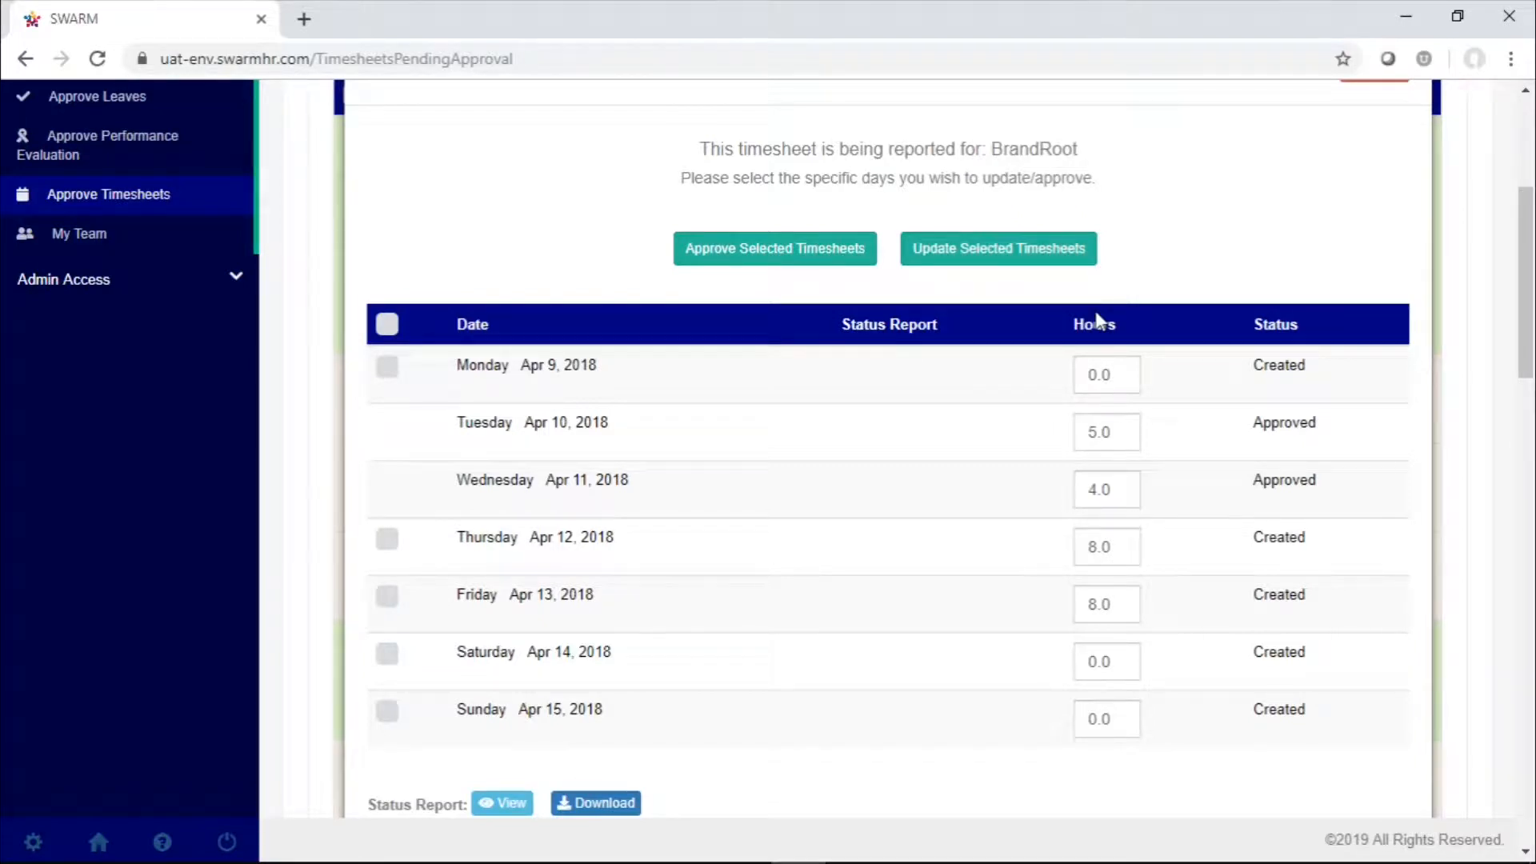
pyautogui.scroll(-4, 1096, 319)
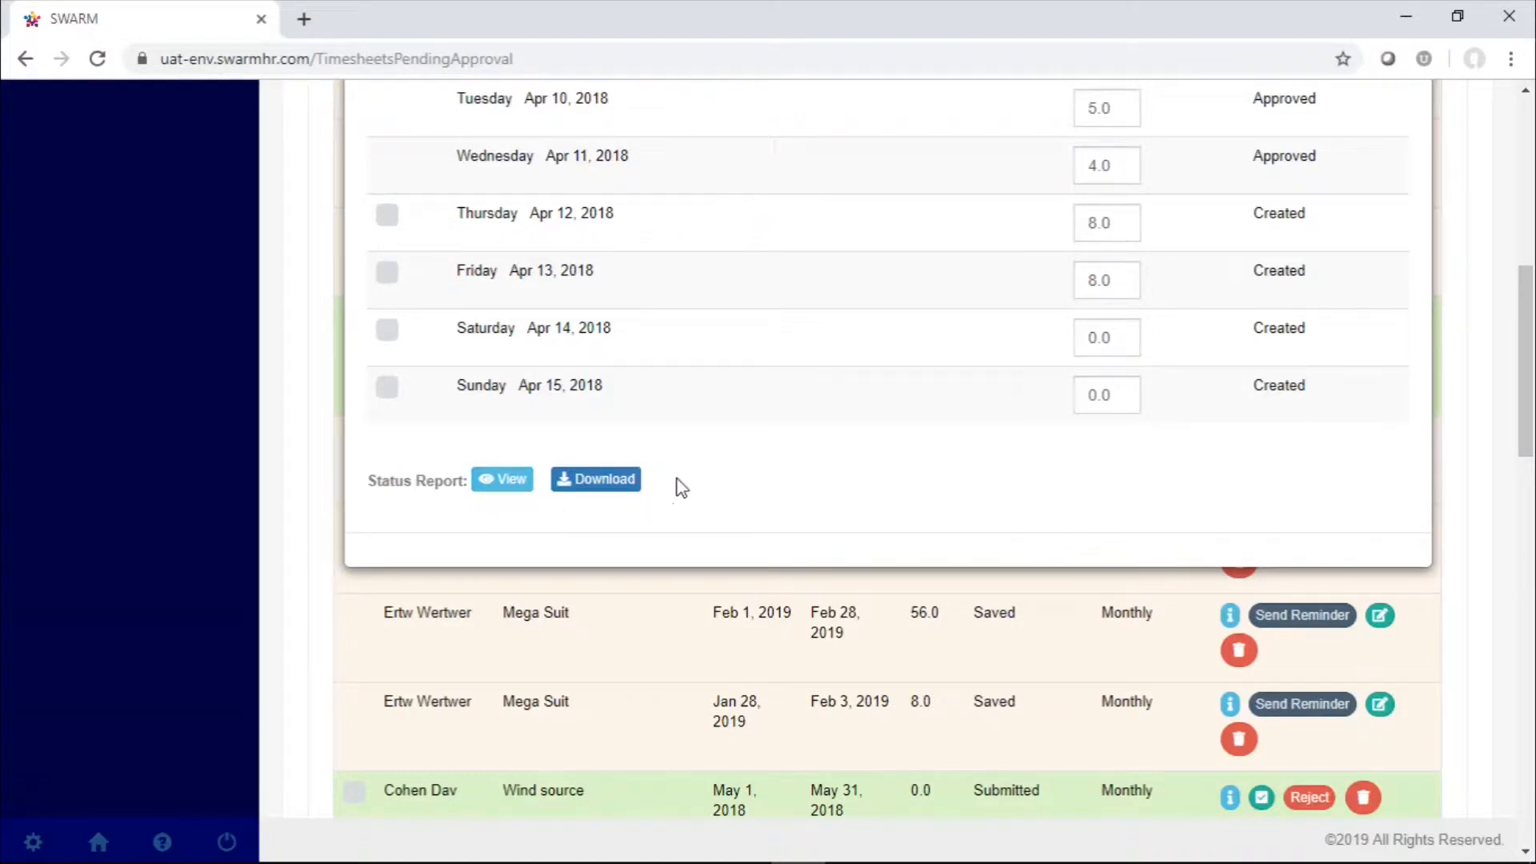
pyautogui.click(499, 483)
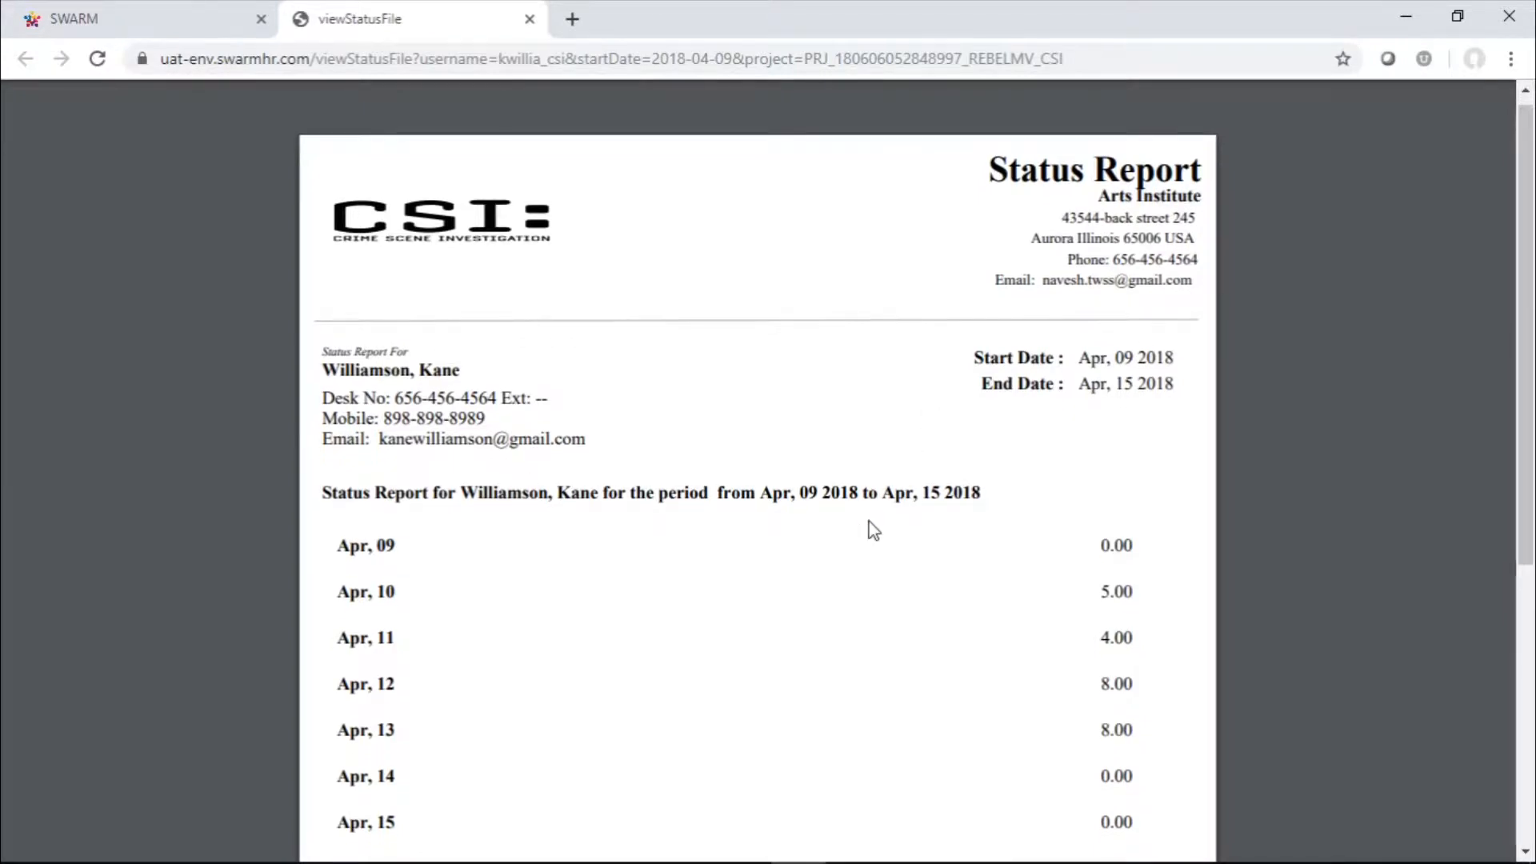
pyautogui.scroll(-3, 871, 528)
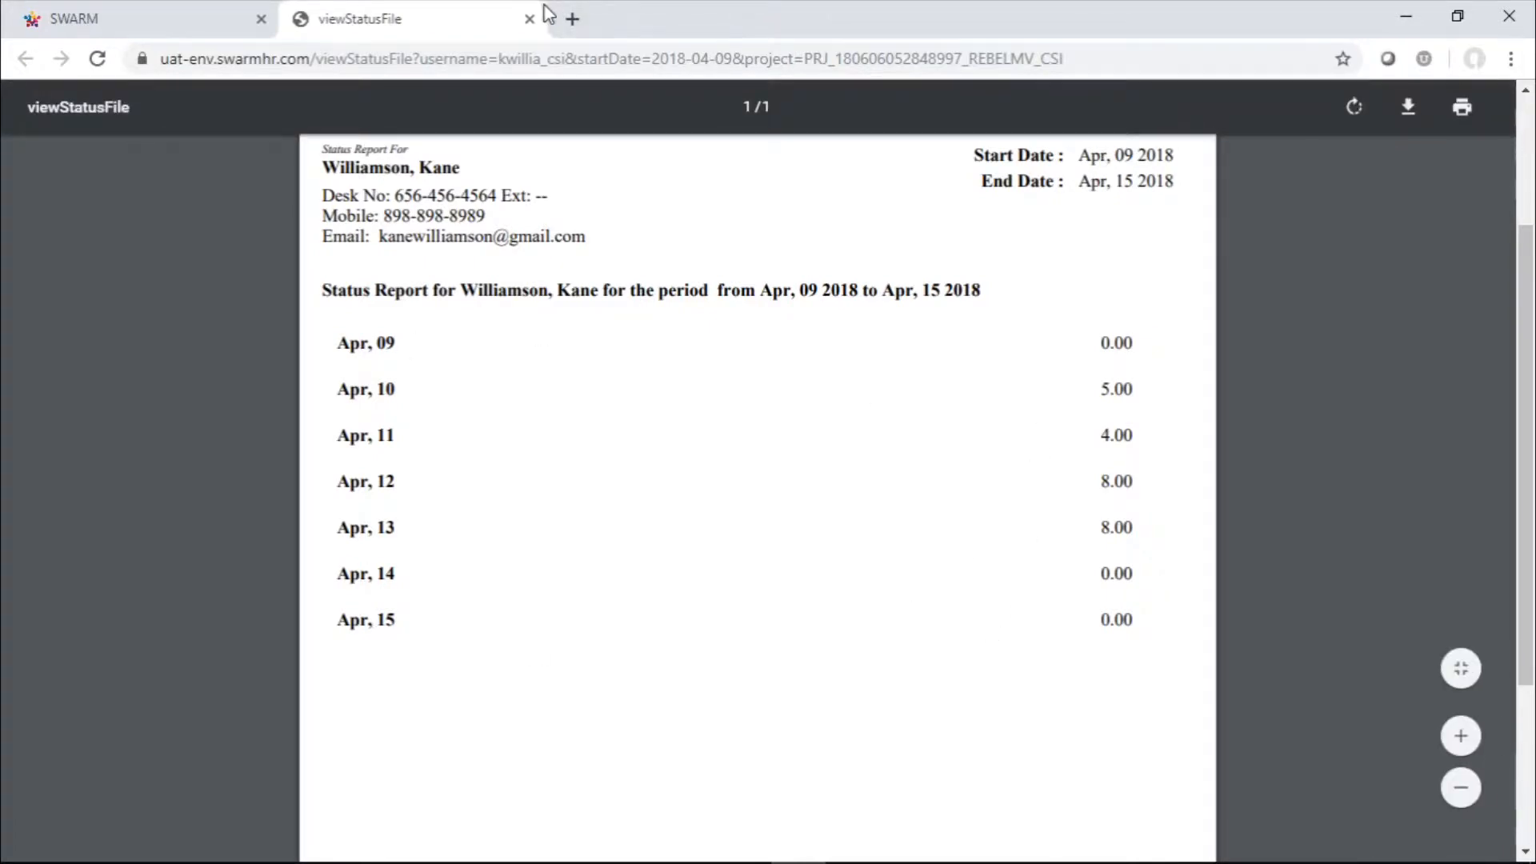
pyautogui.click(528, 19)
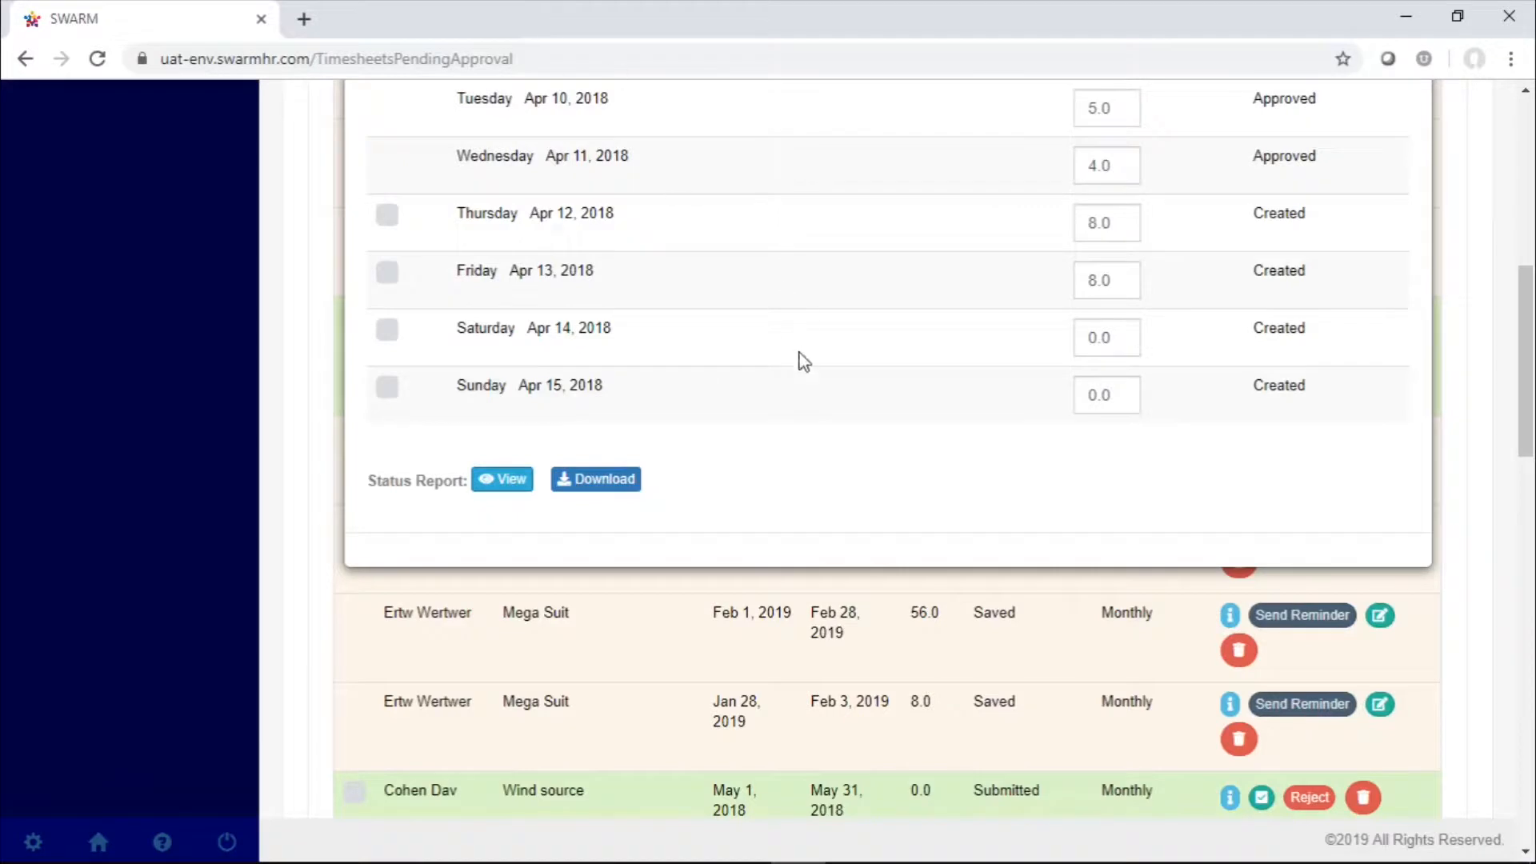
# Step: Download the status report of the BrandRoot timesheet and close the timesheet approval form
pyautogui.click(617, 482)
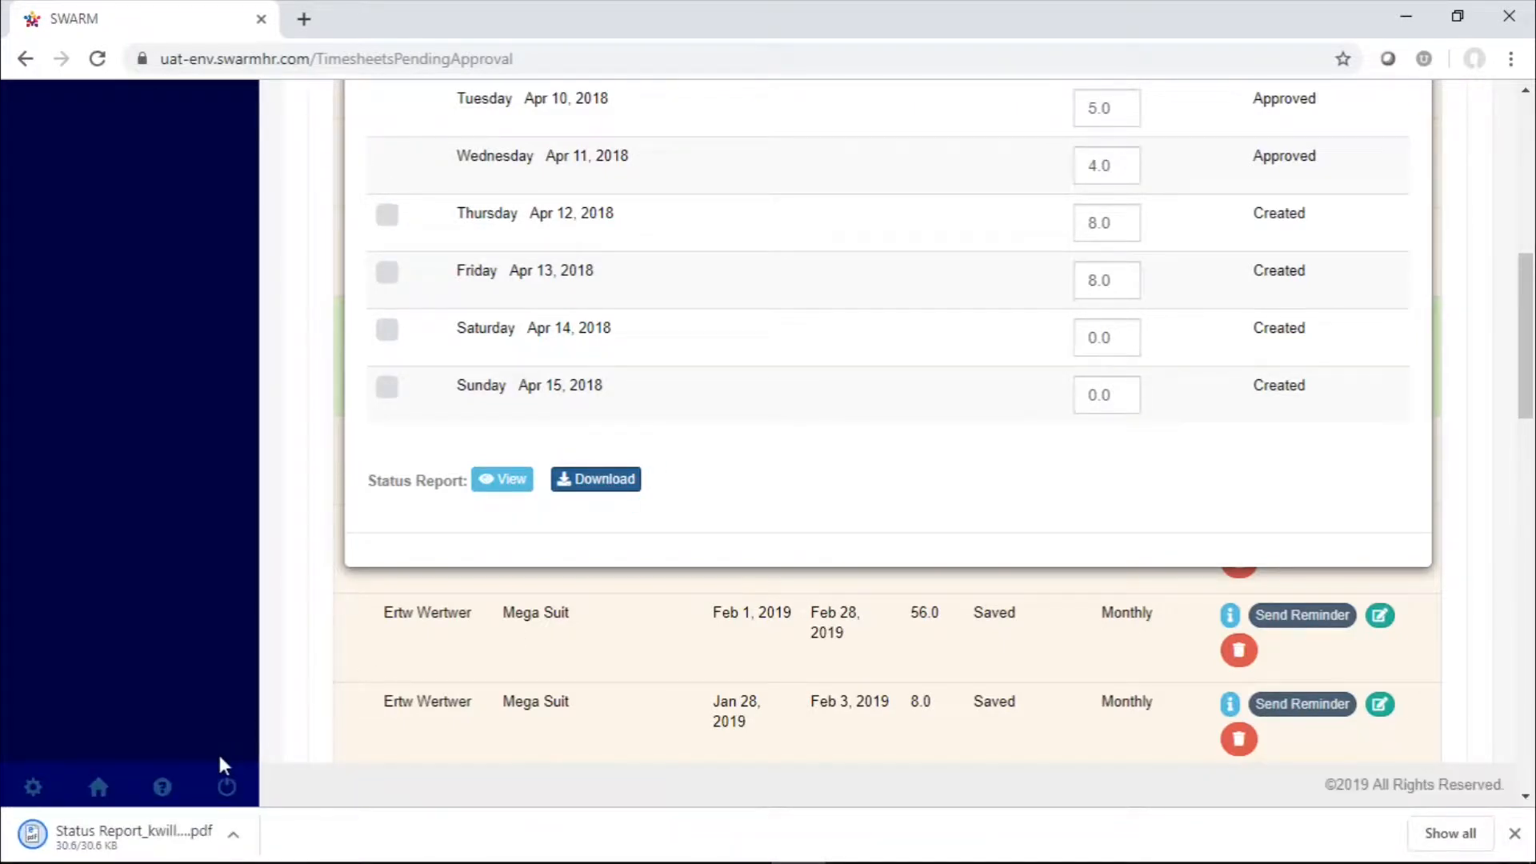
pyautogui.scroll(5, 1001, 601)
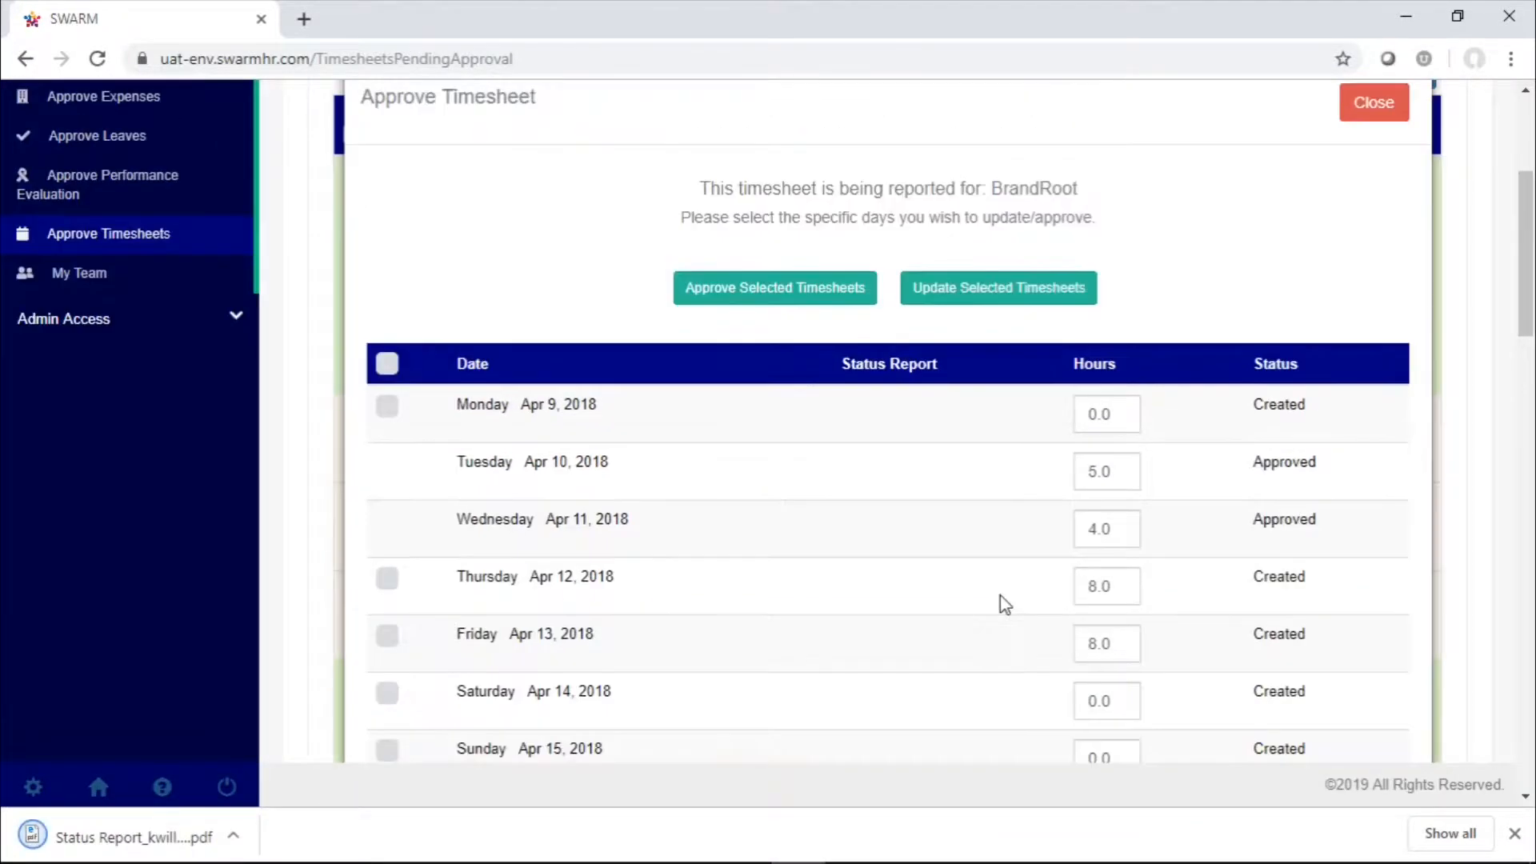
pyautogui.click(1369, 127)
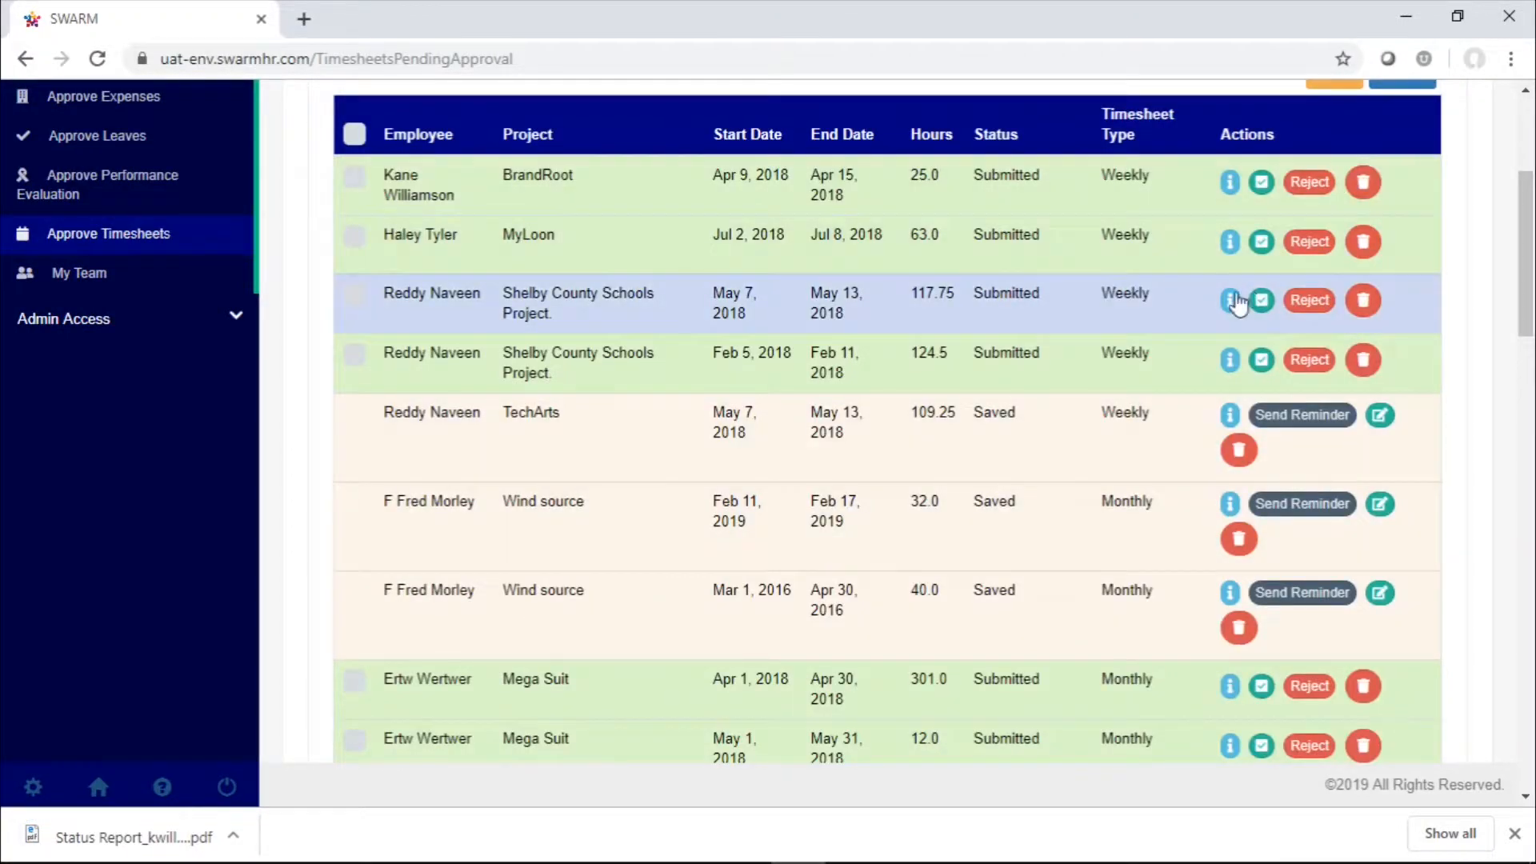
# Step: Reject the BrandRoot timesheet for Apr 9–15, 2018 with the reason "test", and delete it permanently
pyautogui.click(1308, 184)
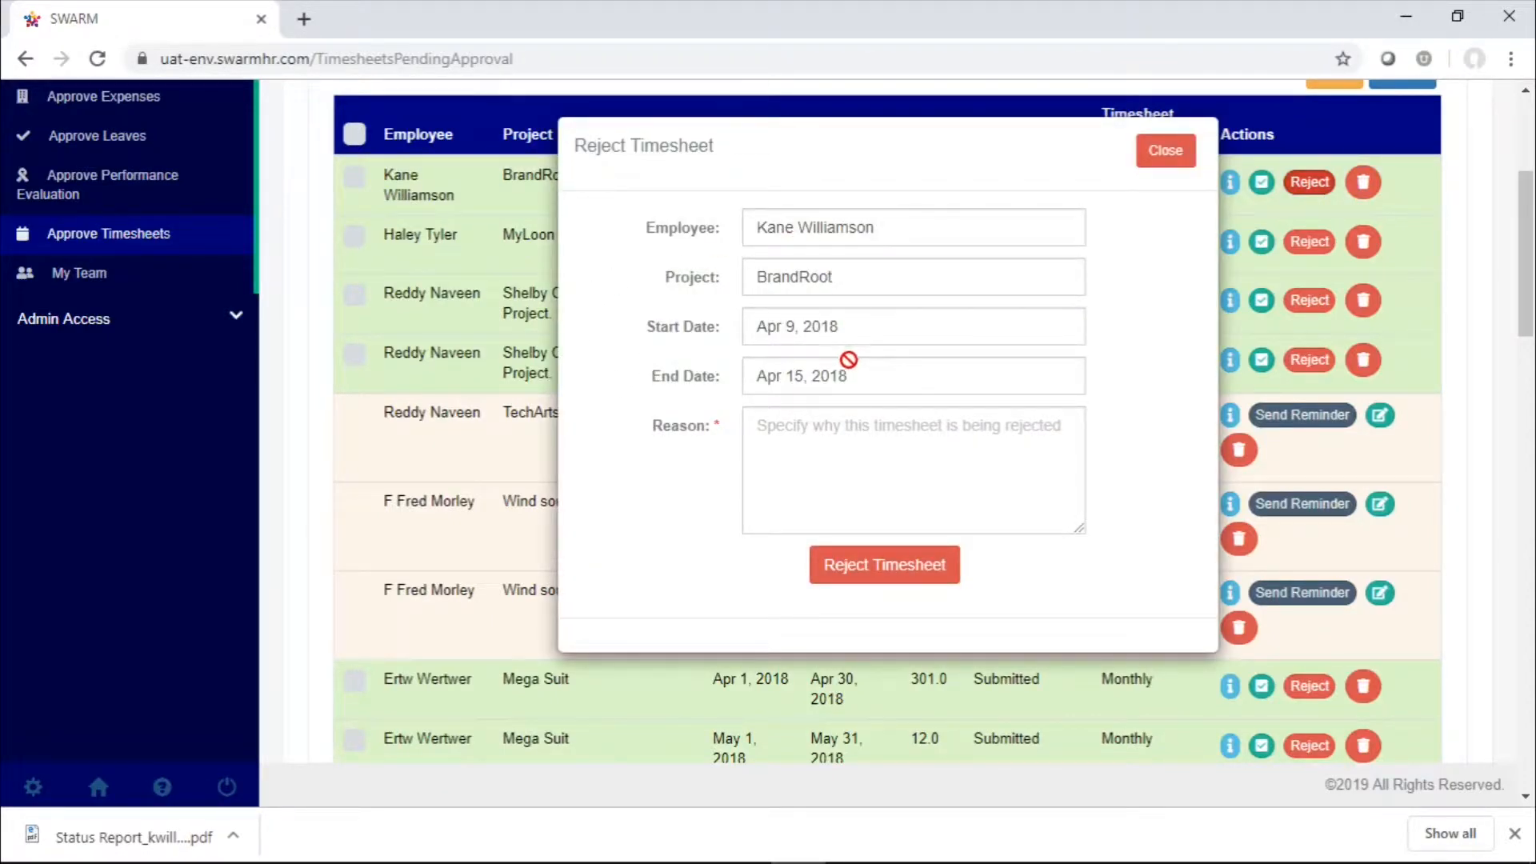
pyautogui.click(834, 430)
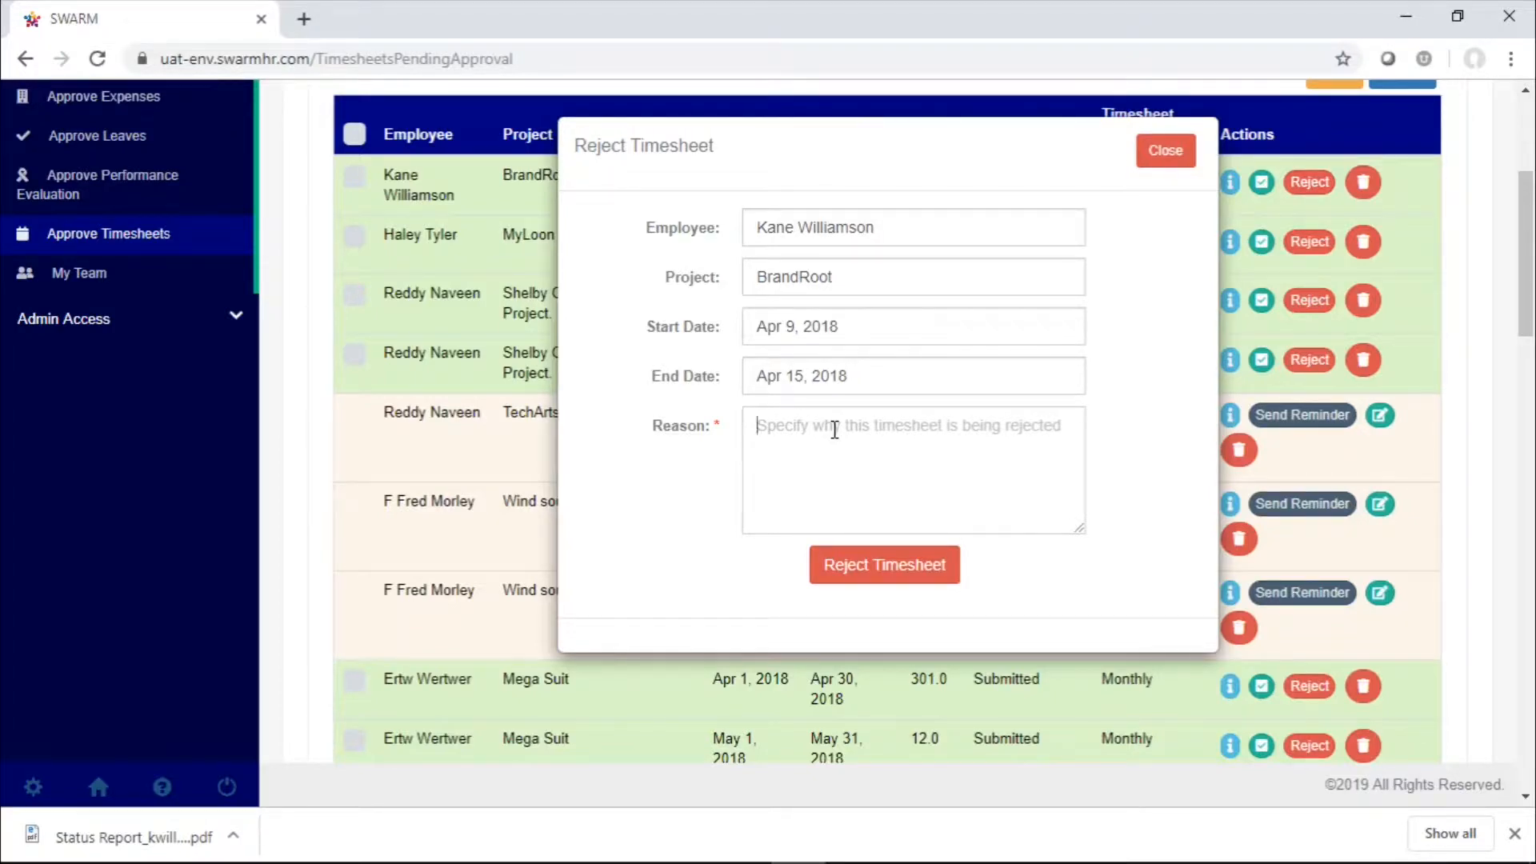
pyautogui.write('test')
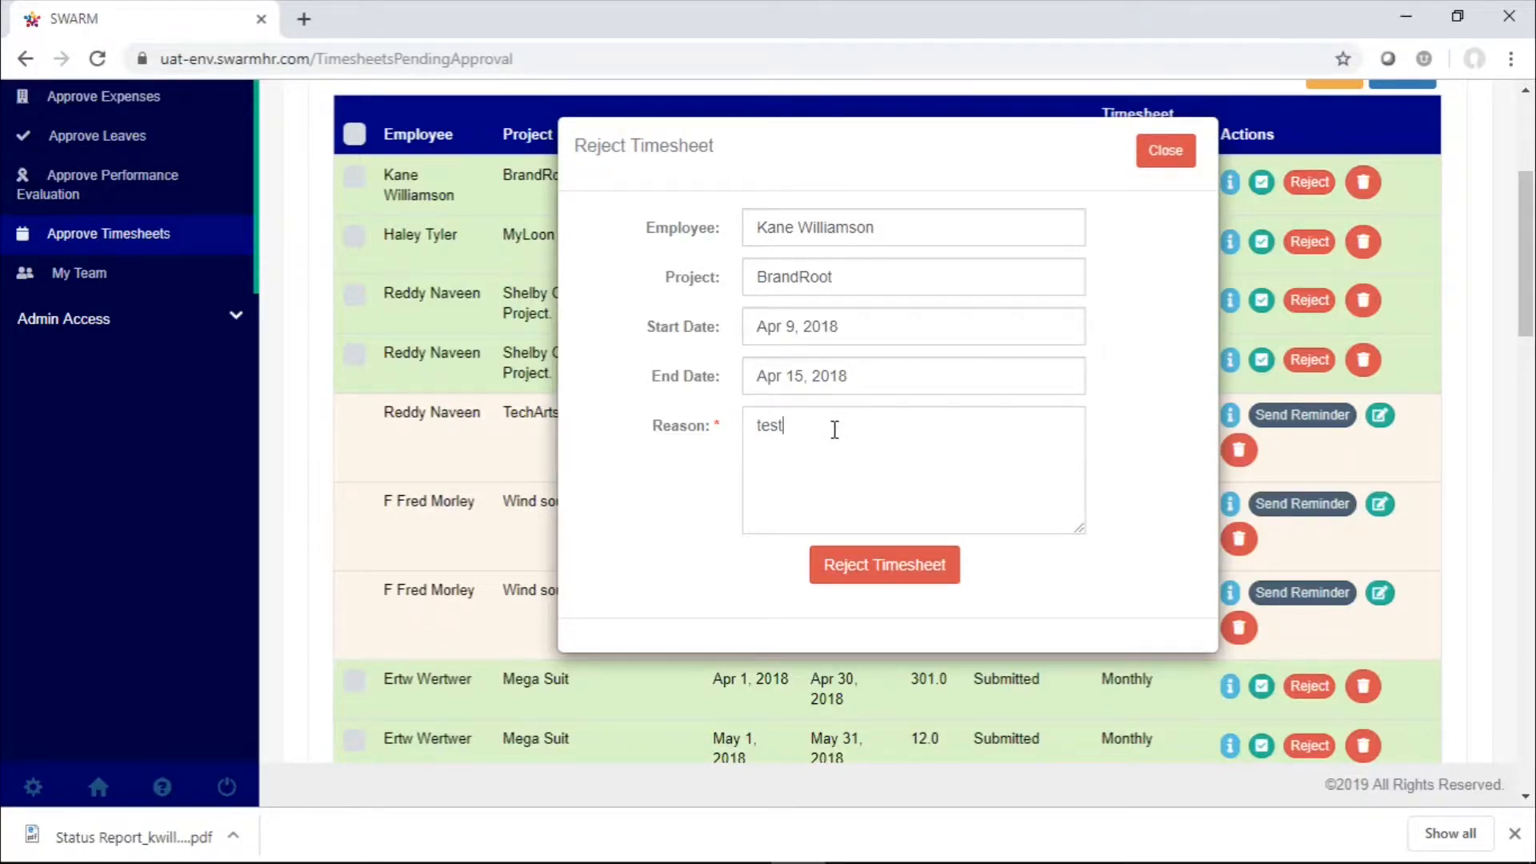
pyautogui.click(890, 575)
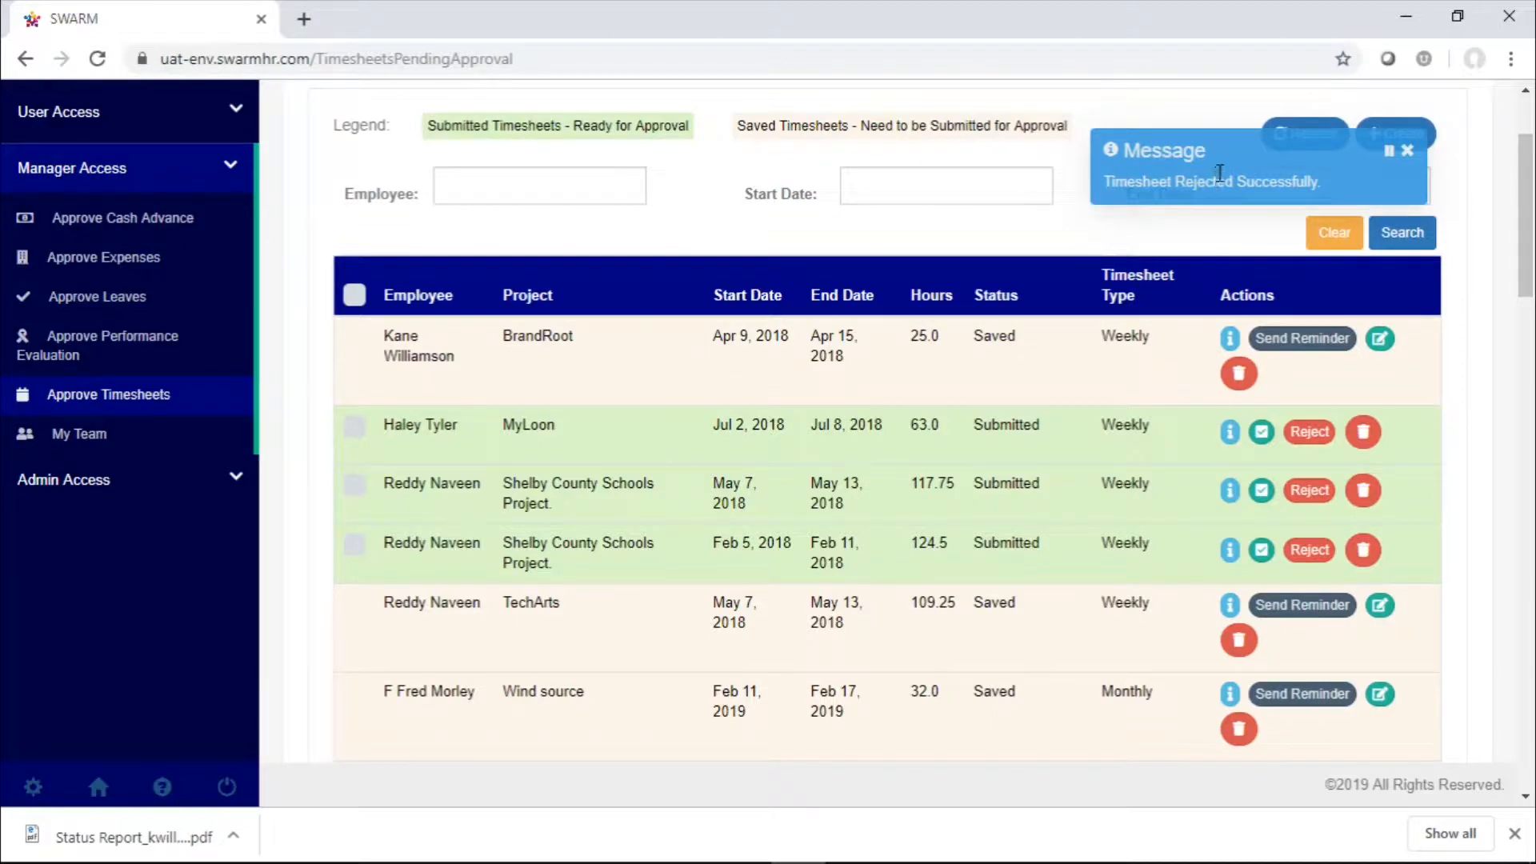
pyautogui.click(1233, 384)
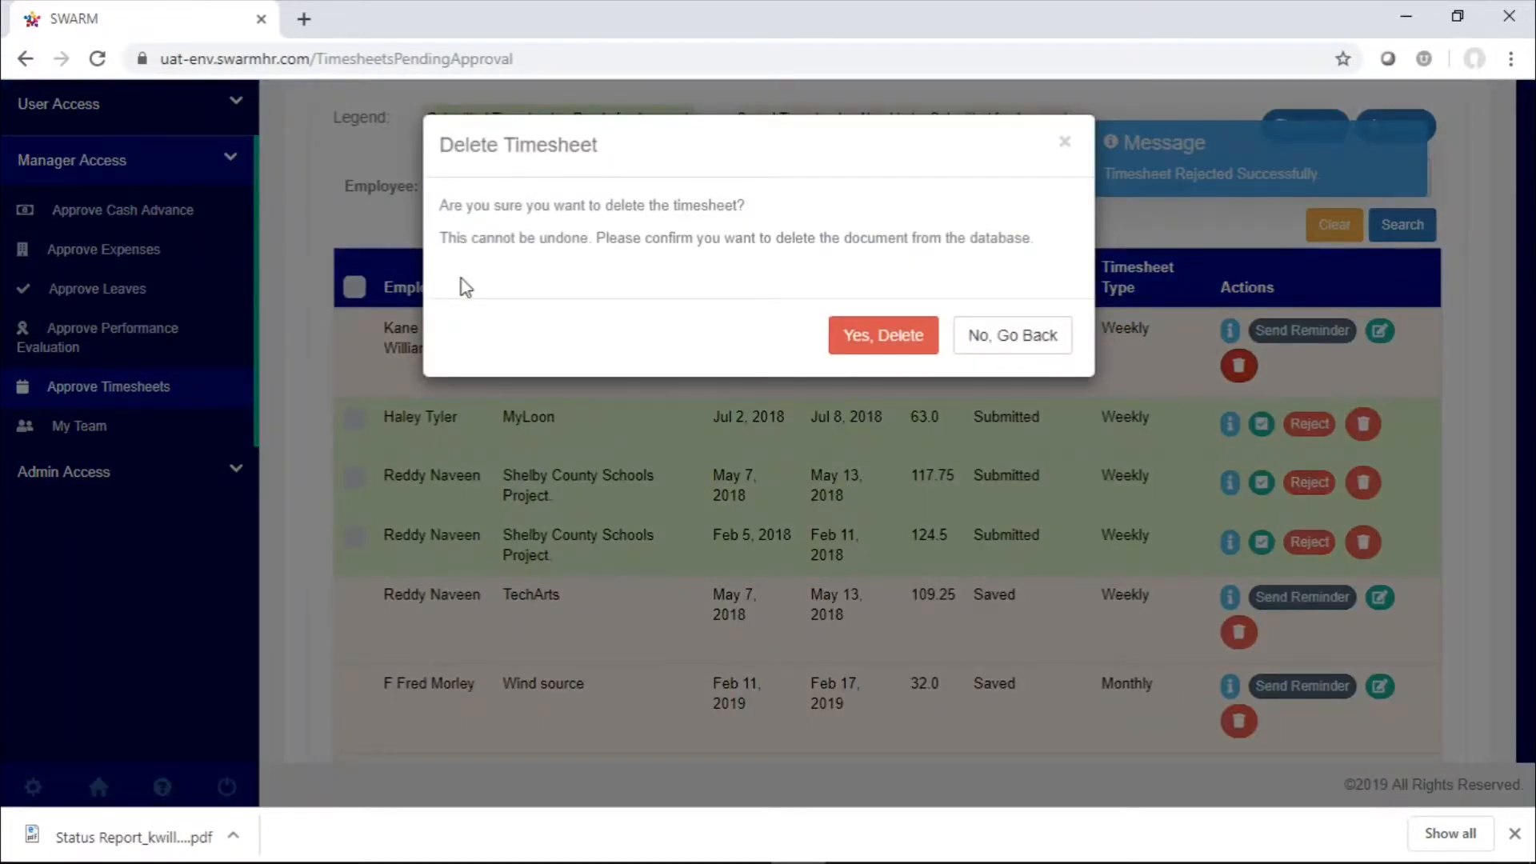
pyautogui.click(898, 340)
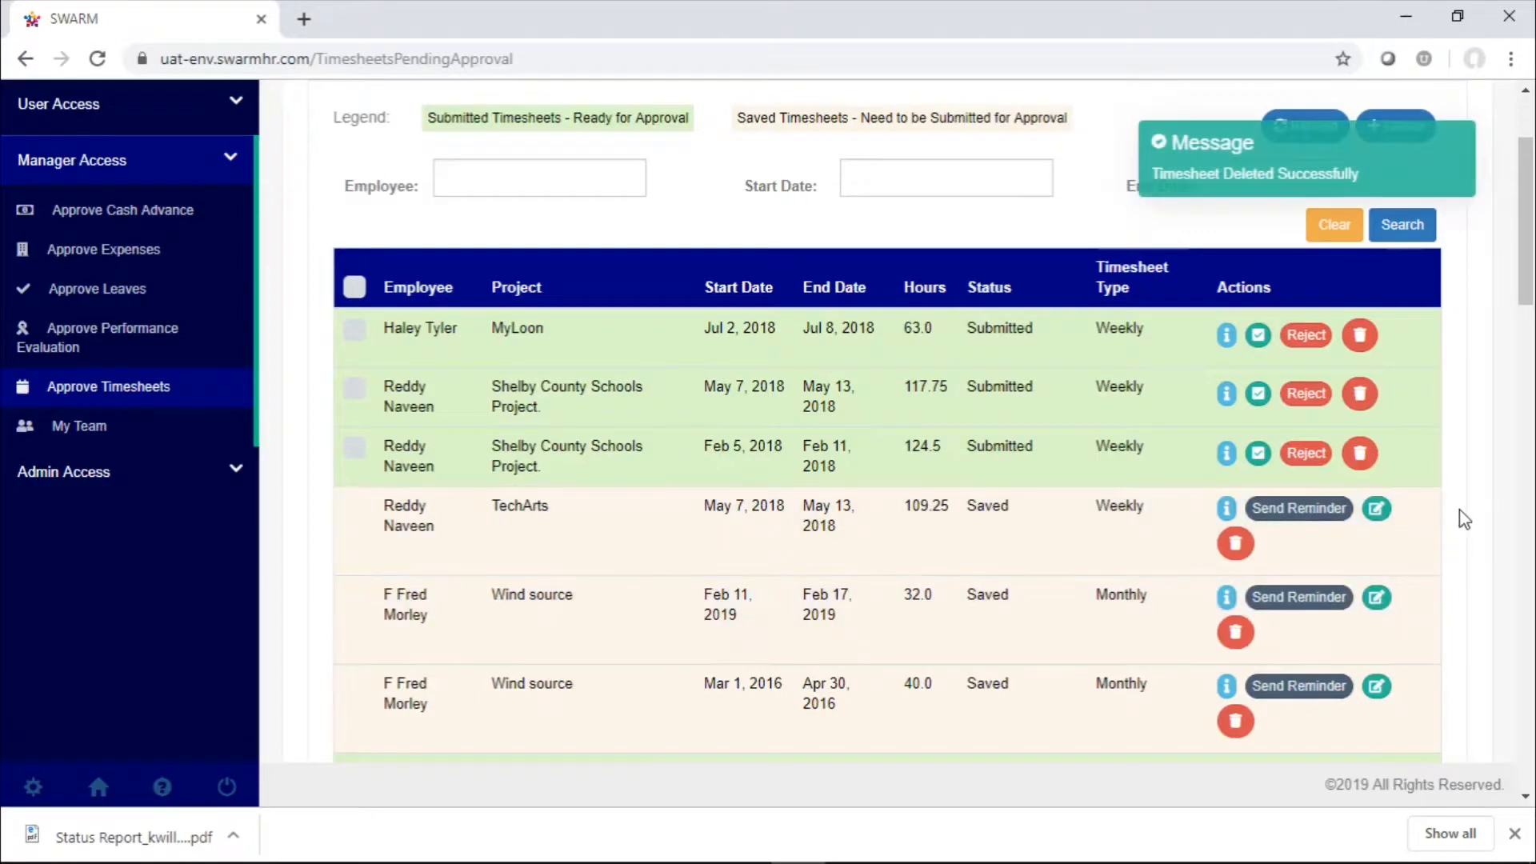
# Step: Send a reminder for the saved TechArts weekly timesheet of May 7–13, 2018, and refresh the pending timesheets list
pyautogui.click(1296, 512)
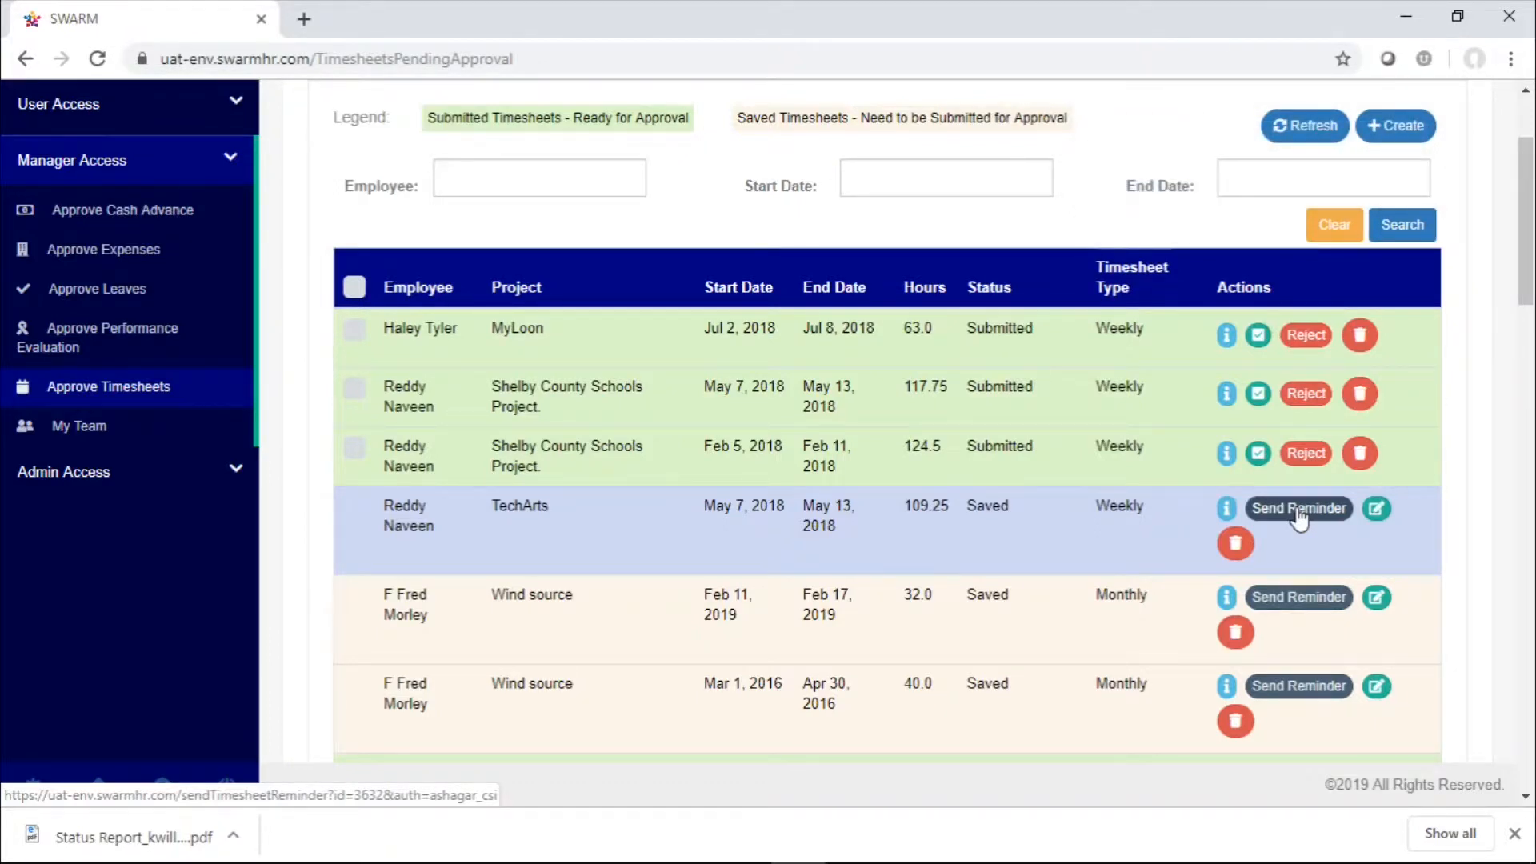
pyautogui.scroll(2, 1299, 518)
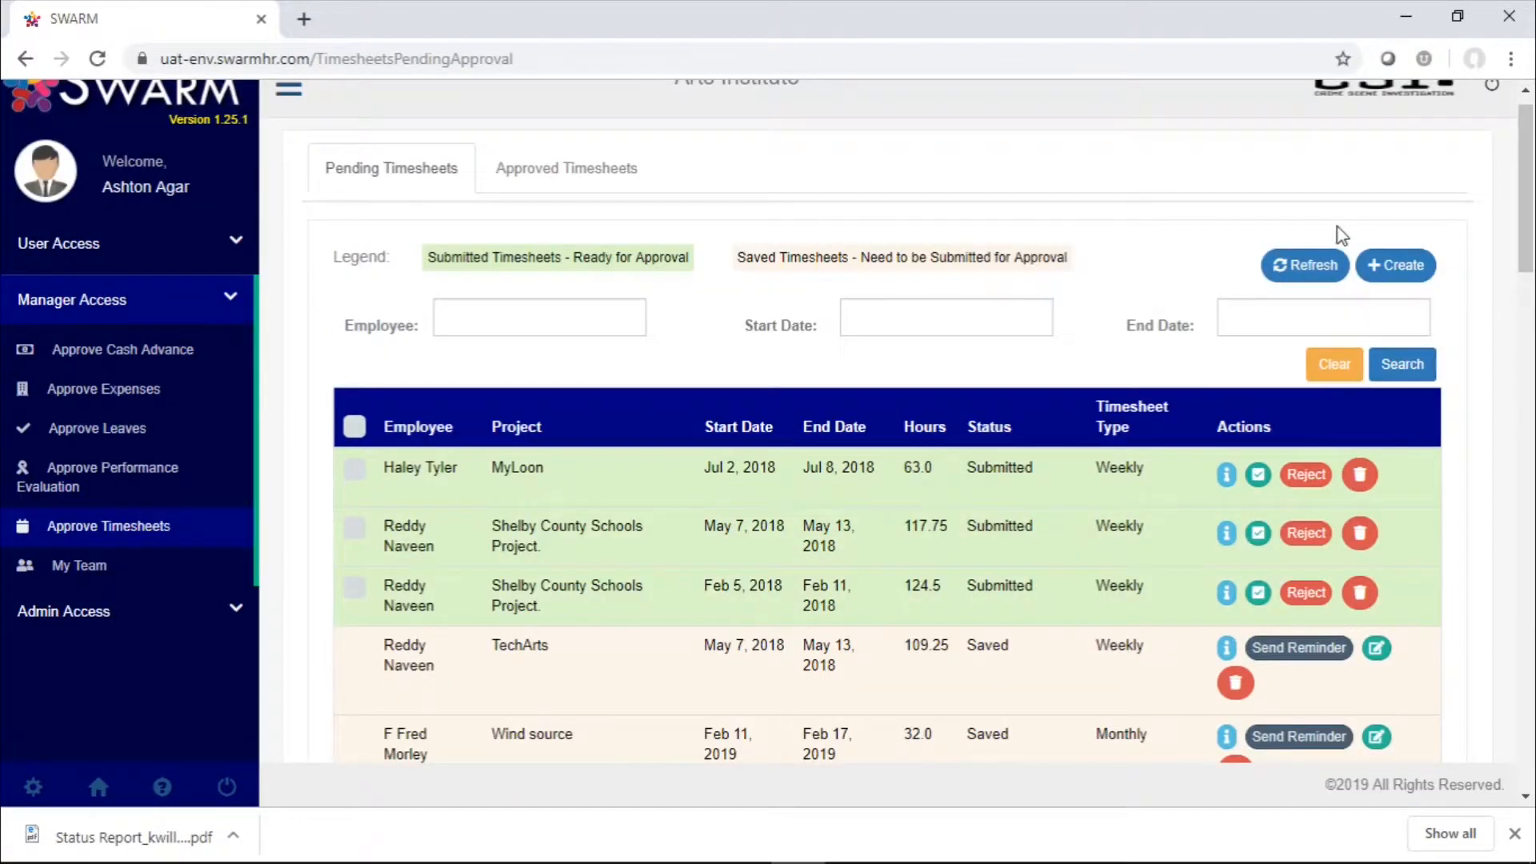
pyautogui.click(1309, 271)
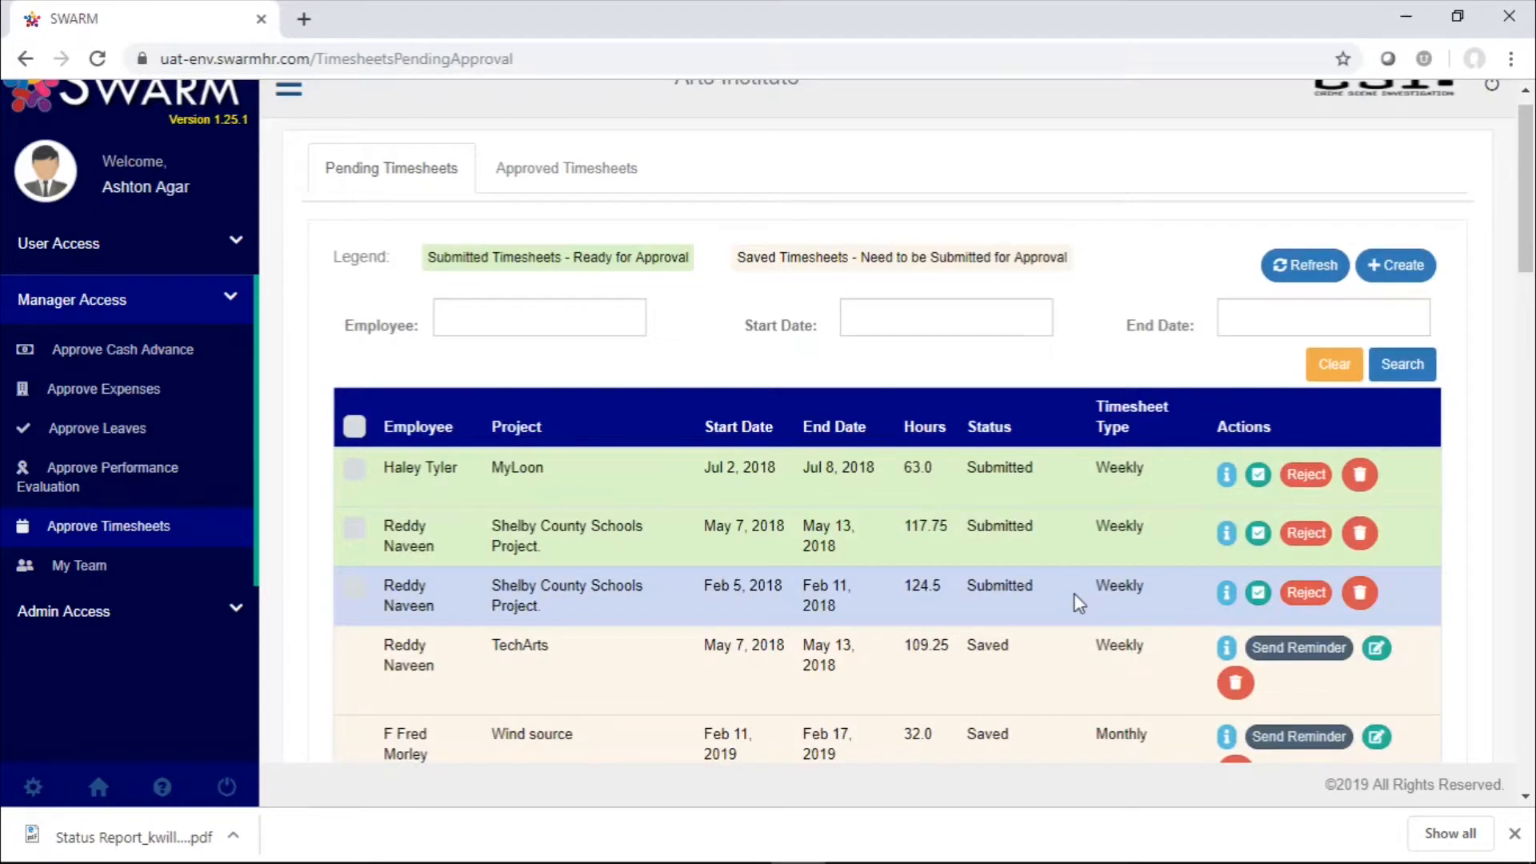
pyautogui.scroll(-5, 1073, 593)
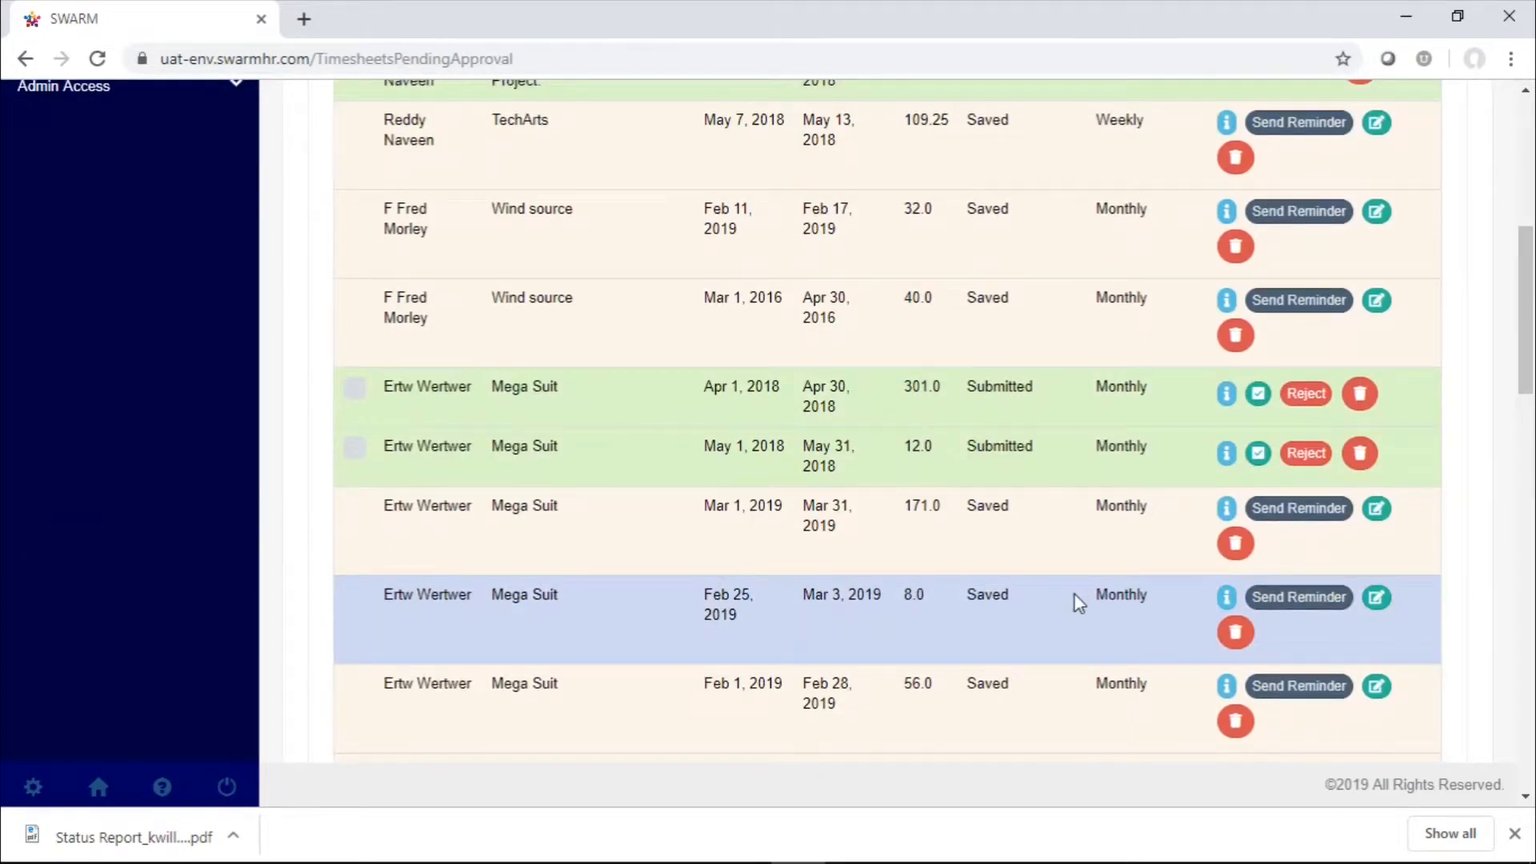
pyautogui.scroll(5, 1073, 594)
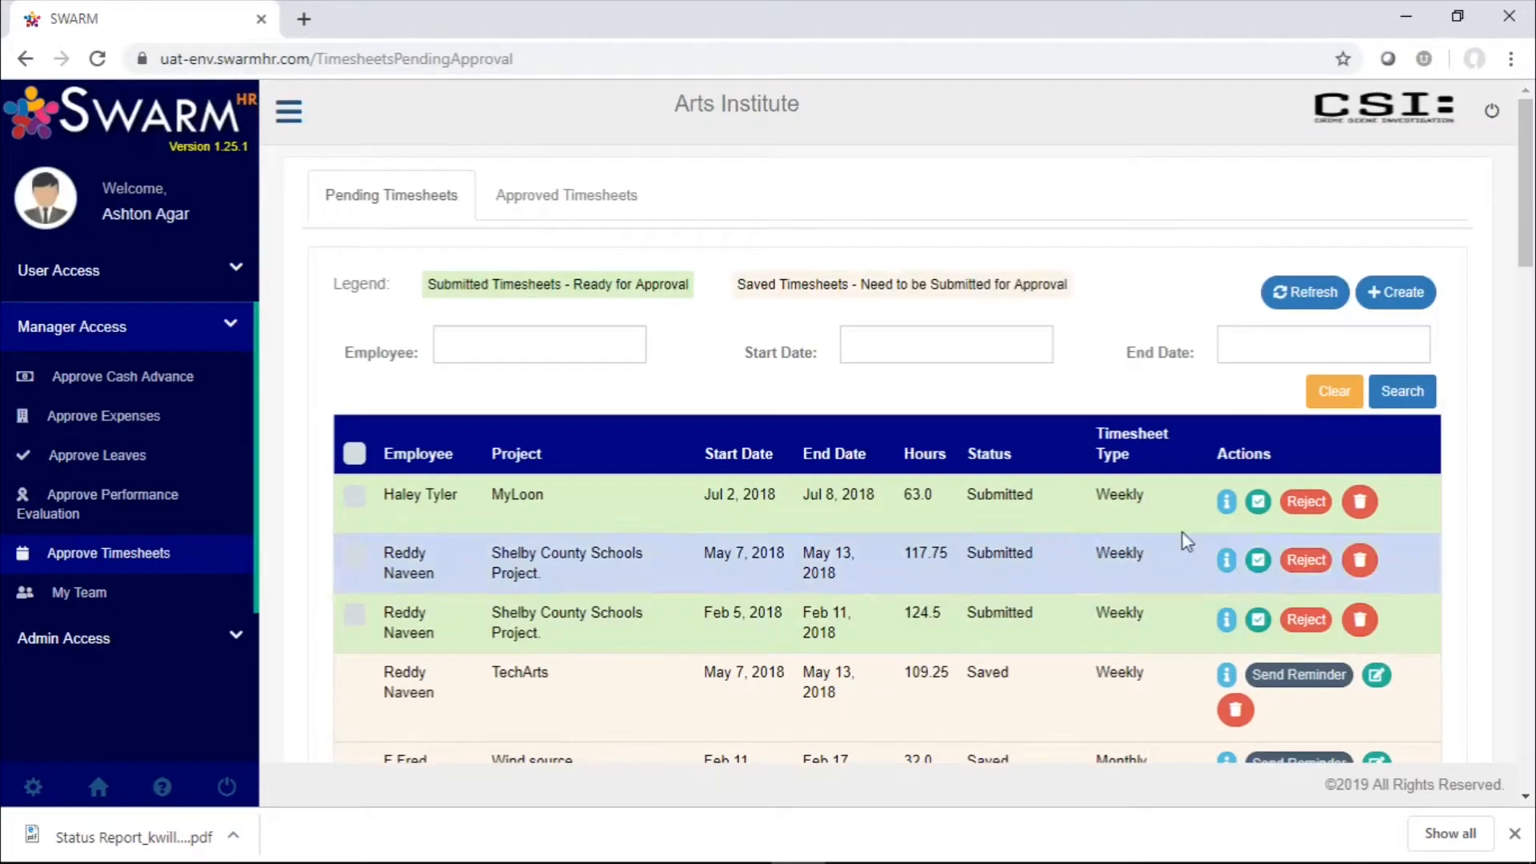
# Step: Create a timesheet dated Aug 08, 2019 for the employee on the Wind source project
pyautogui.click(1295, 316)
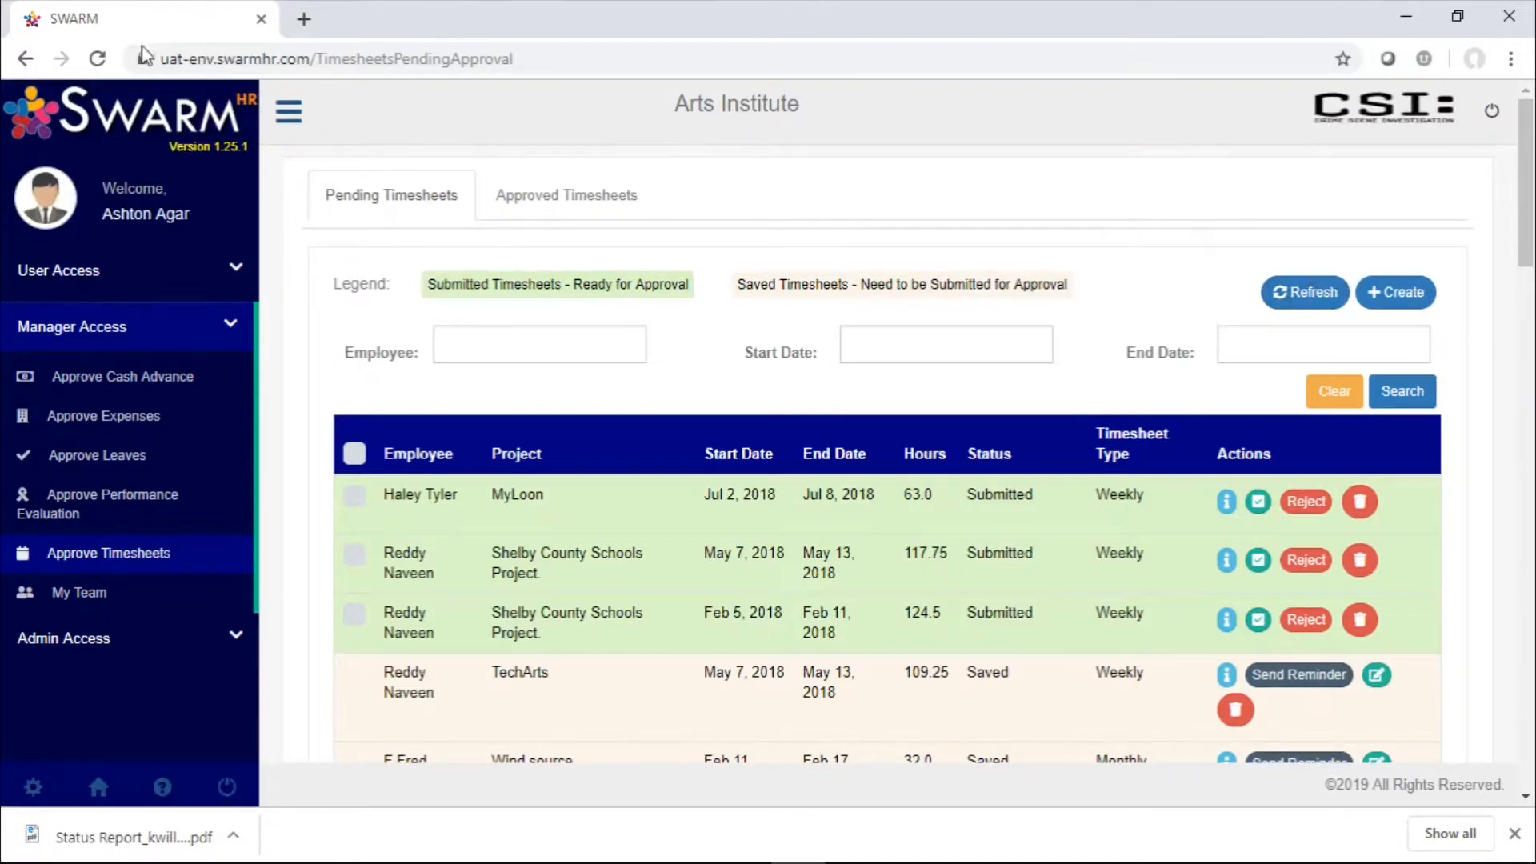
pyautogui.click(1399, 299)
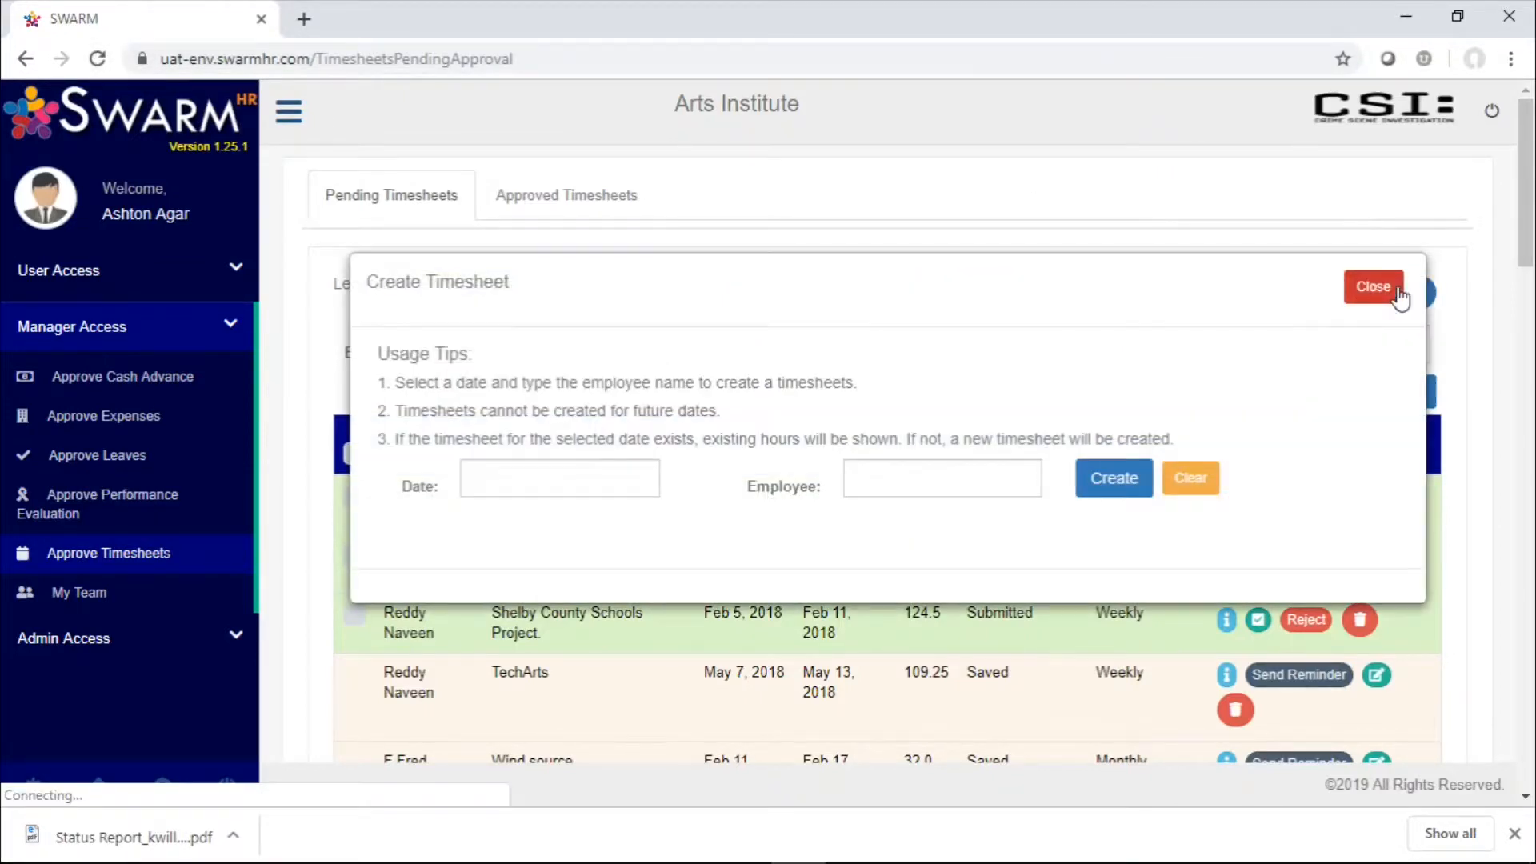
pyautogui.click(554, 492)
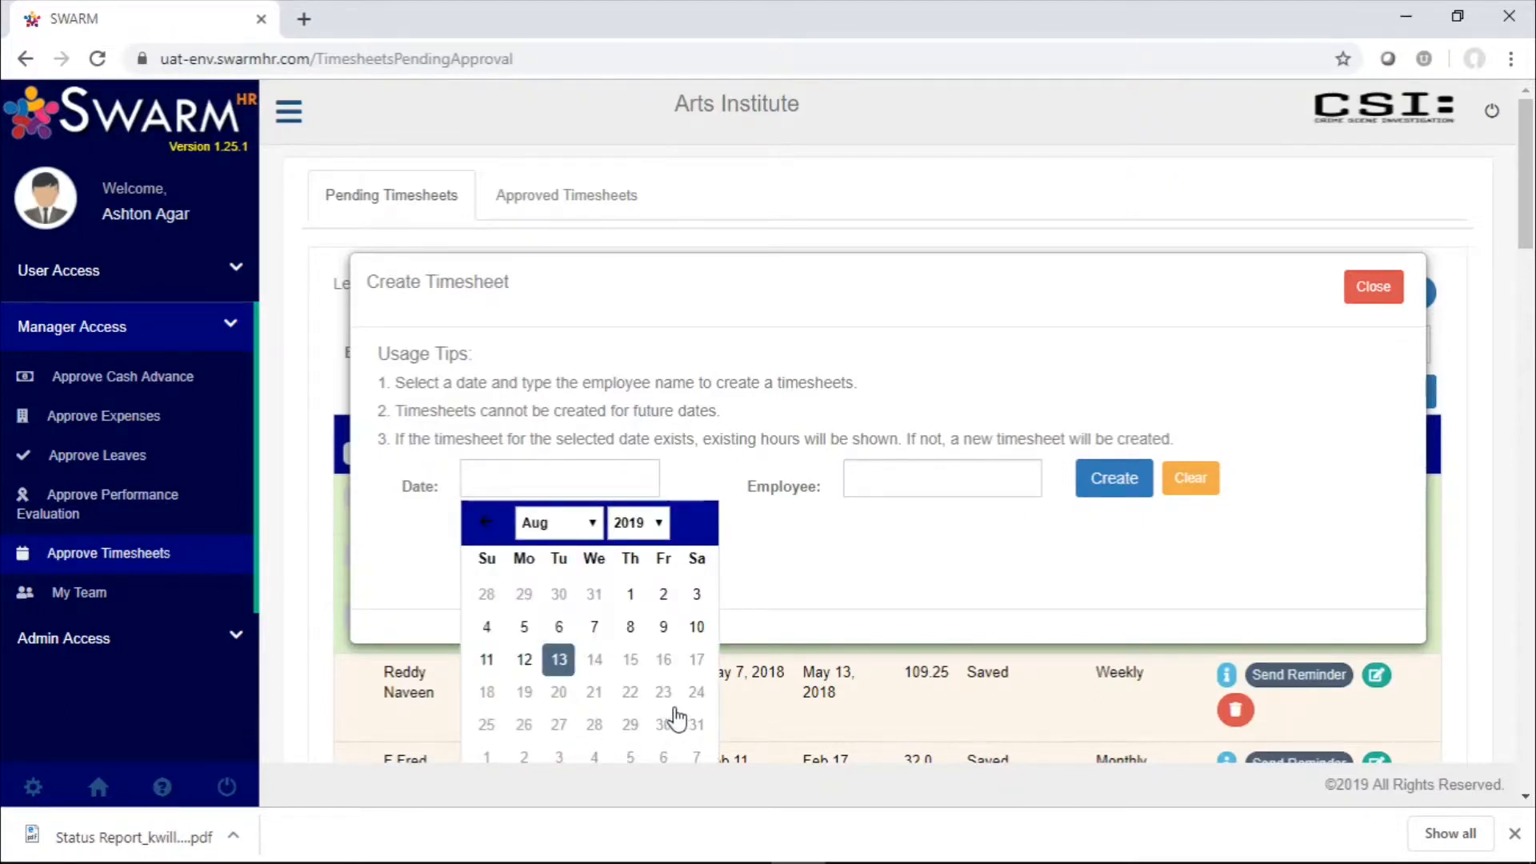
pyautogui.click(634, 624)
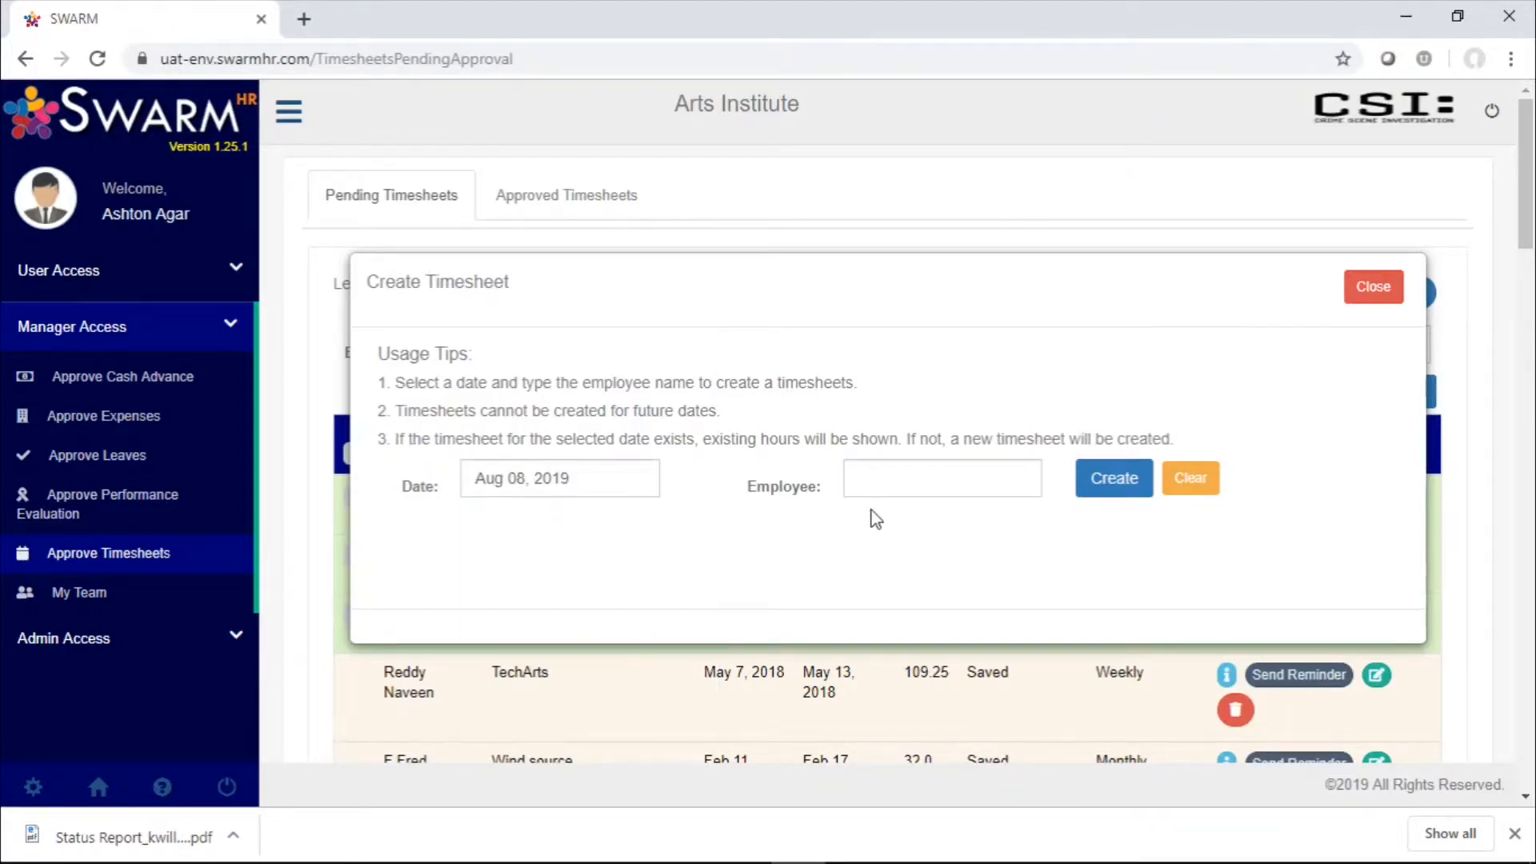
pyautogui.click(913, 484)
pyautogui.write('f')
pyautogui.click(926, 515)
pyautogui.click(1113, 479)
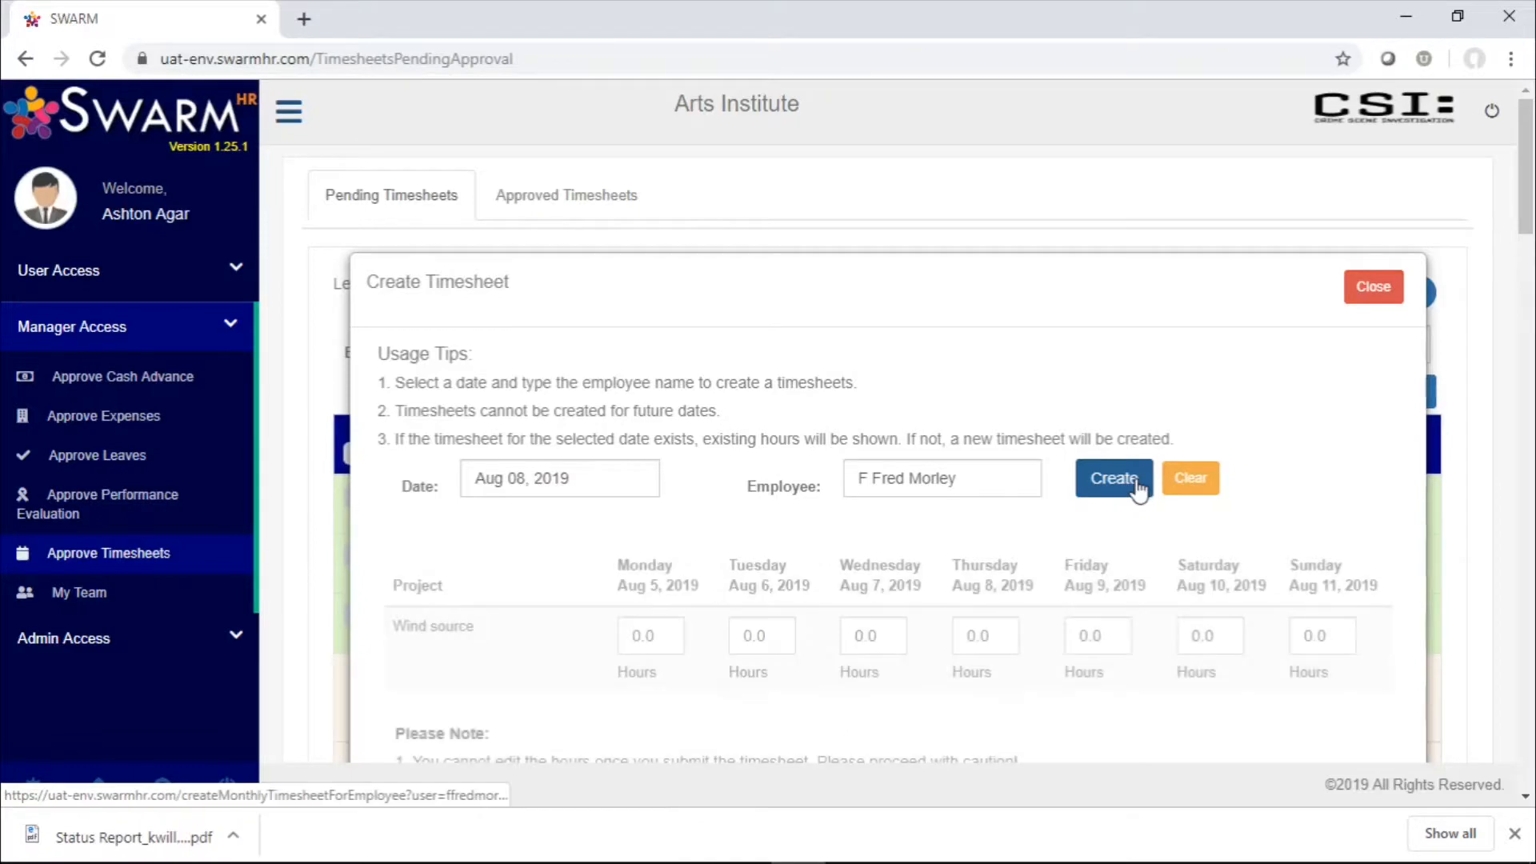
# Step: Enter the Wind source hours for Aug 5–9, 2019: Monday 4, Tuesday 6, Wednesday 8, Thursday 2 and Friday 1
pyautogui.scroll(-2, 1134, 490)
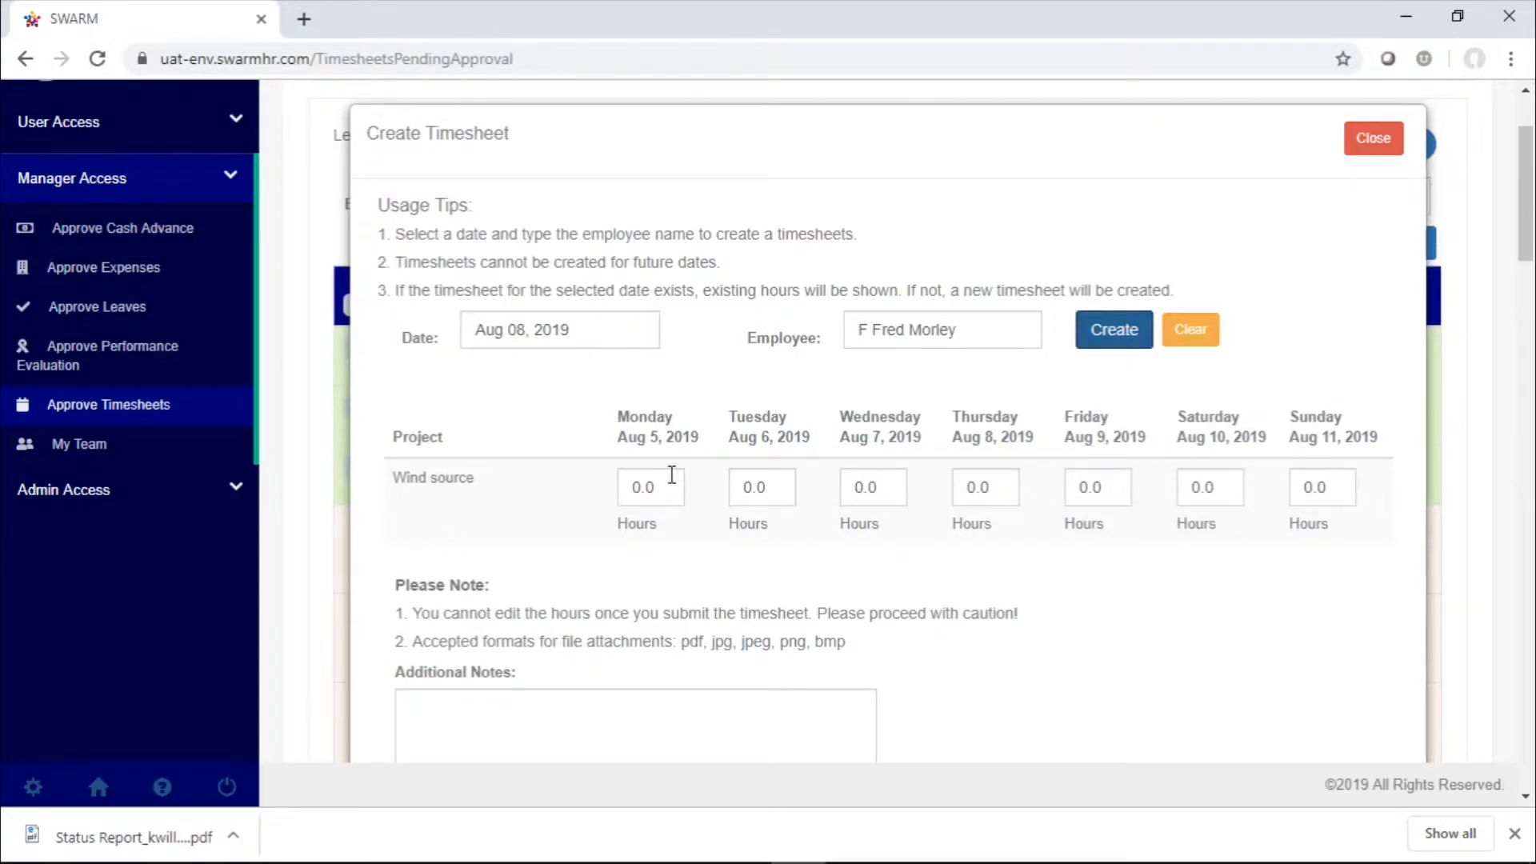
pyautogui.click(640, 490)
pyautogui.press('BackSpace')
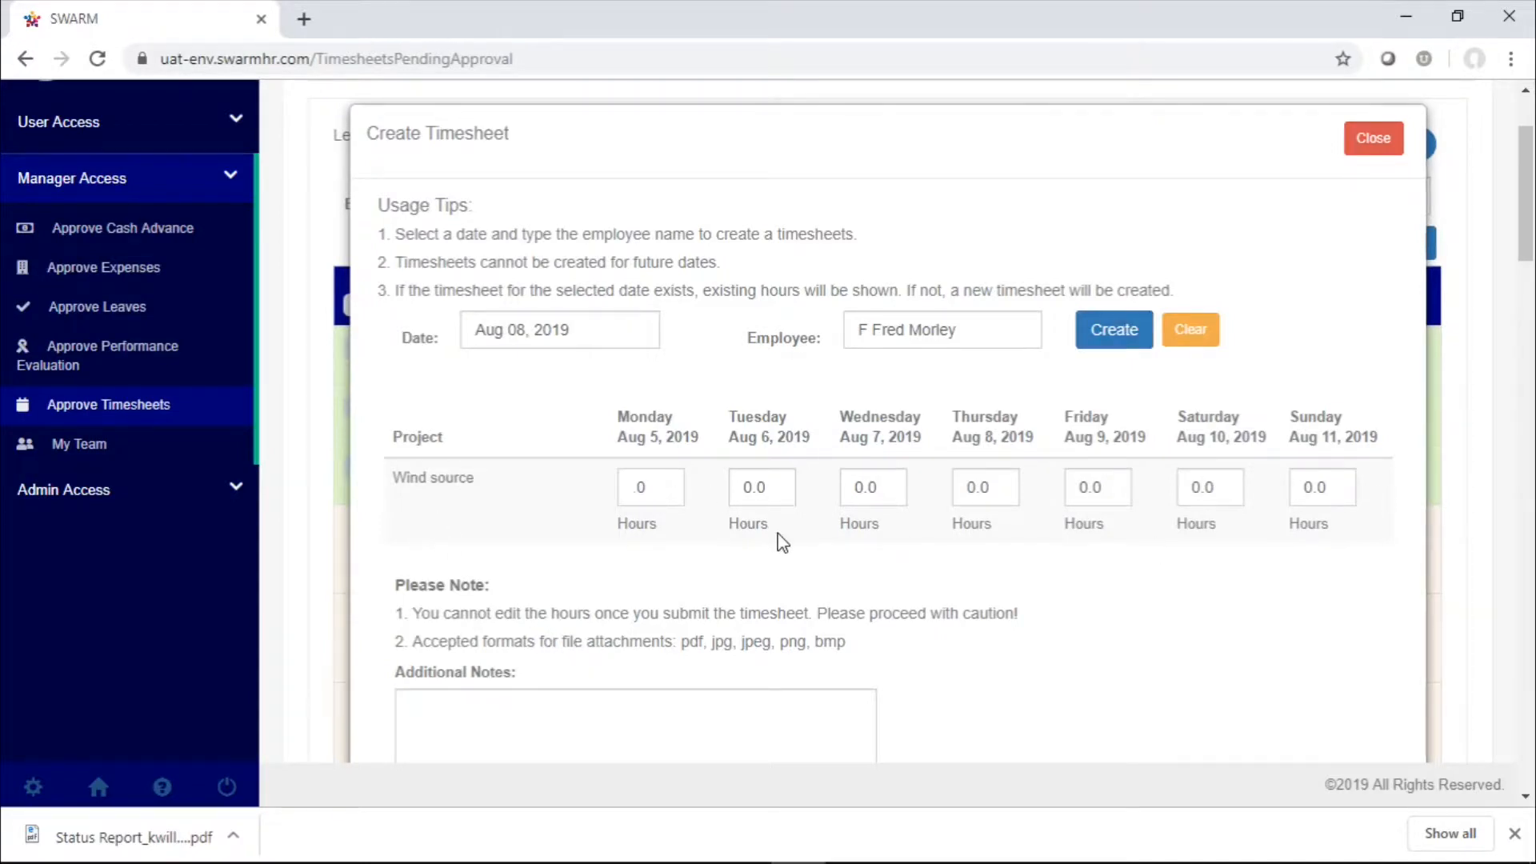
pyautogui.write('4')
pyautogui.click(862, 488)
pyautogui.press('BackSpace')
pyautogui.write('8')
pyautogui.click(974, 490)
pyautogui.press('BackSpace')
pyautogui.write('2')
pyautogui.click(1089, 487)
pyautogui.press('BackSpace')
pyautogui.write('1')
# Step: Add the note "test notes" and attach i_9.pdf from the Downloads folder to the new timesheet
pyautogui.scroll(-3, 1227, 507)
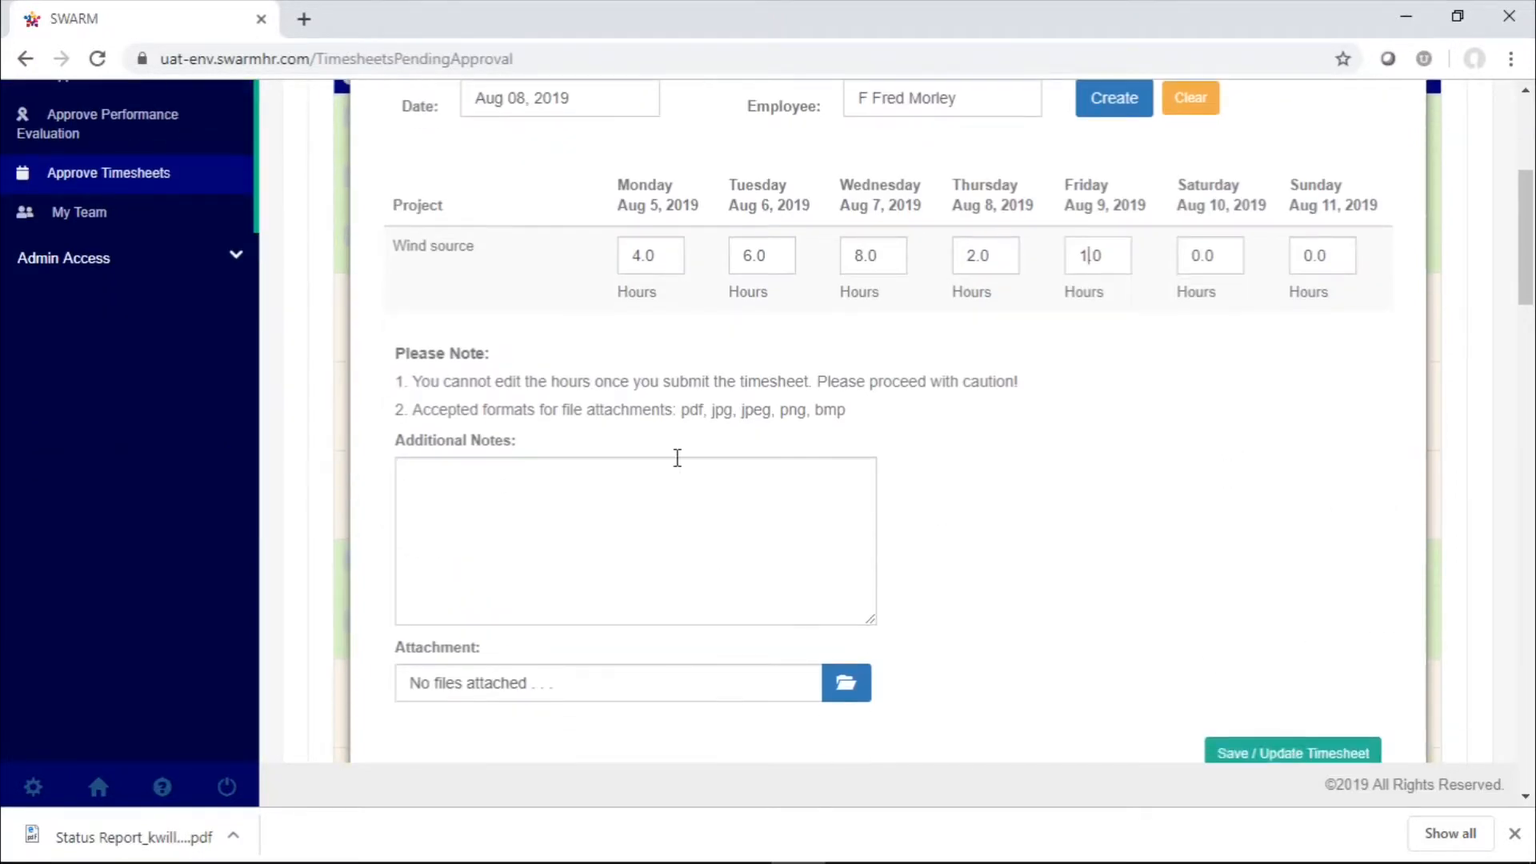
pyautogui.click(466, 504)
pyautogui.write('test notes')
pyautogui.click(846, 682)
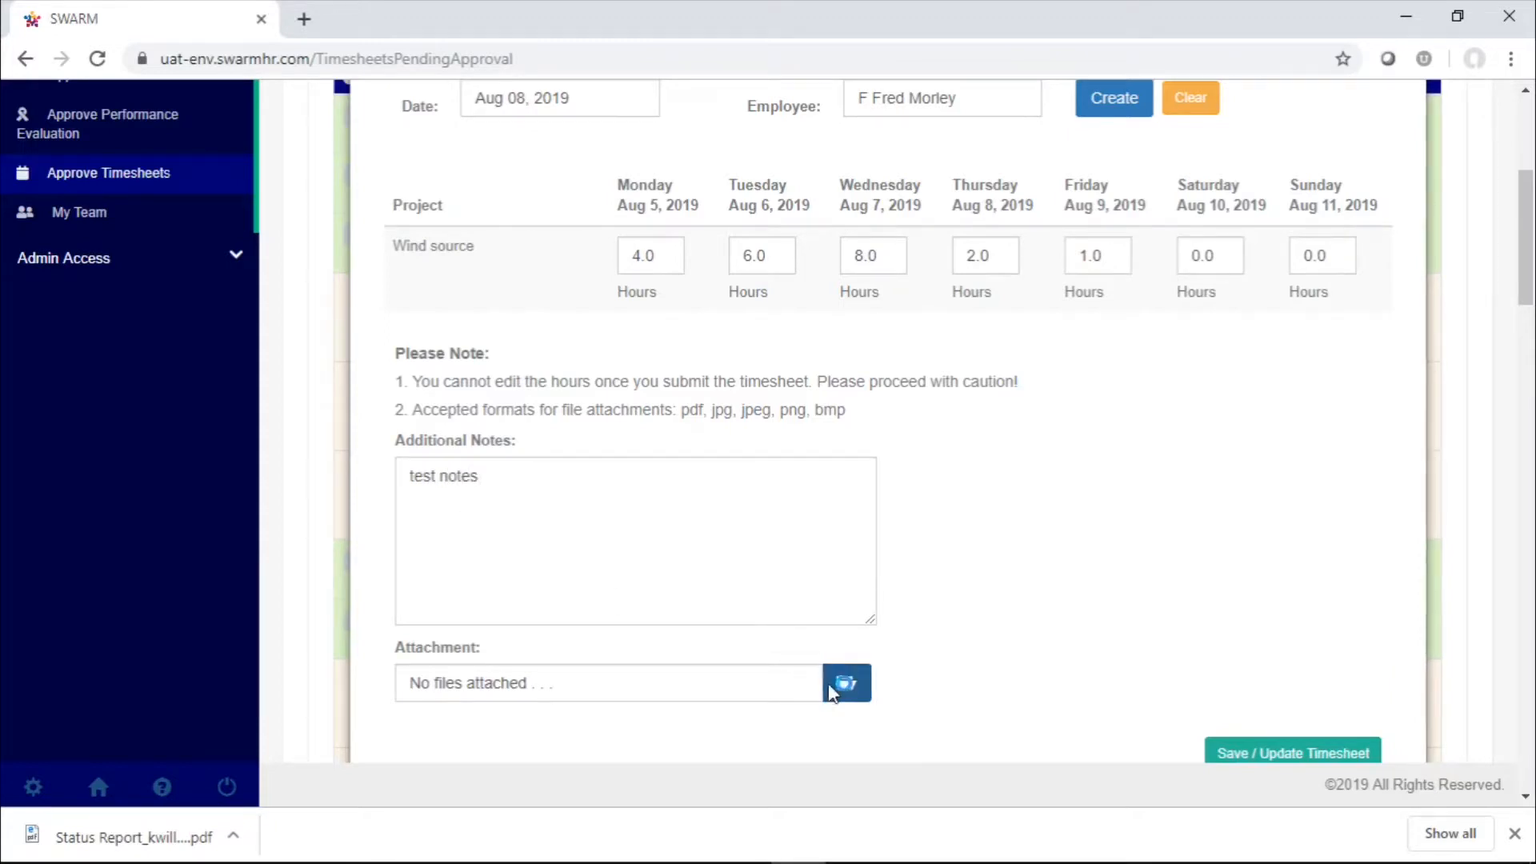
pyautogui.click(102, 194)
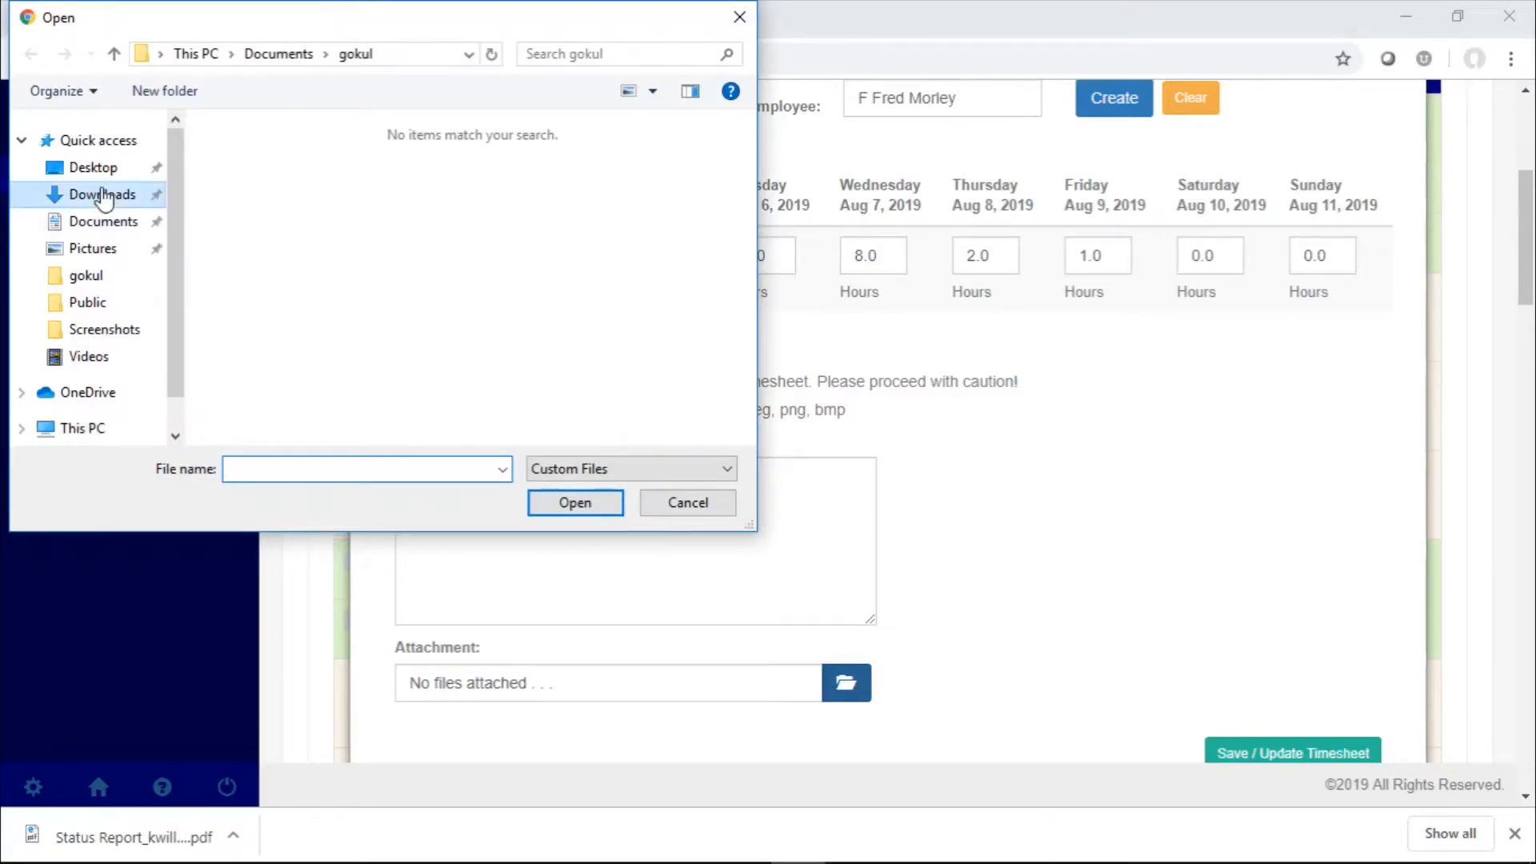
pyautogui.doubleClick(328, 182)
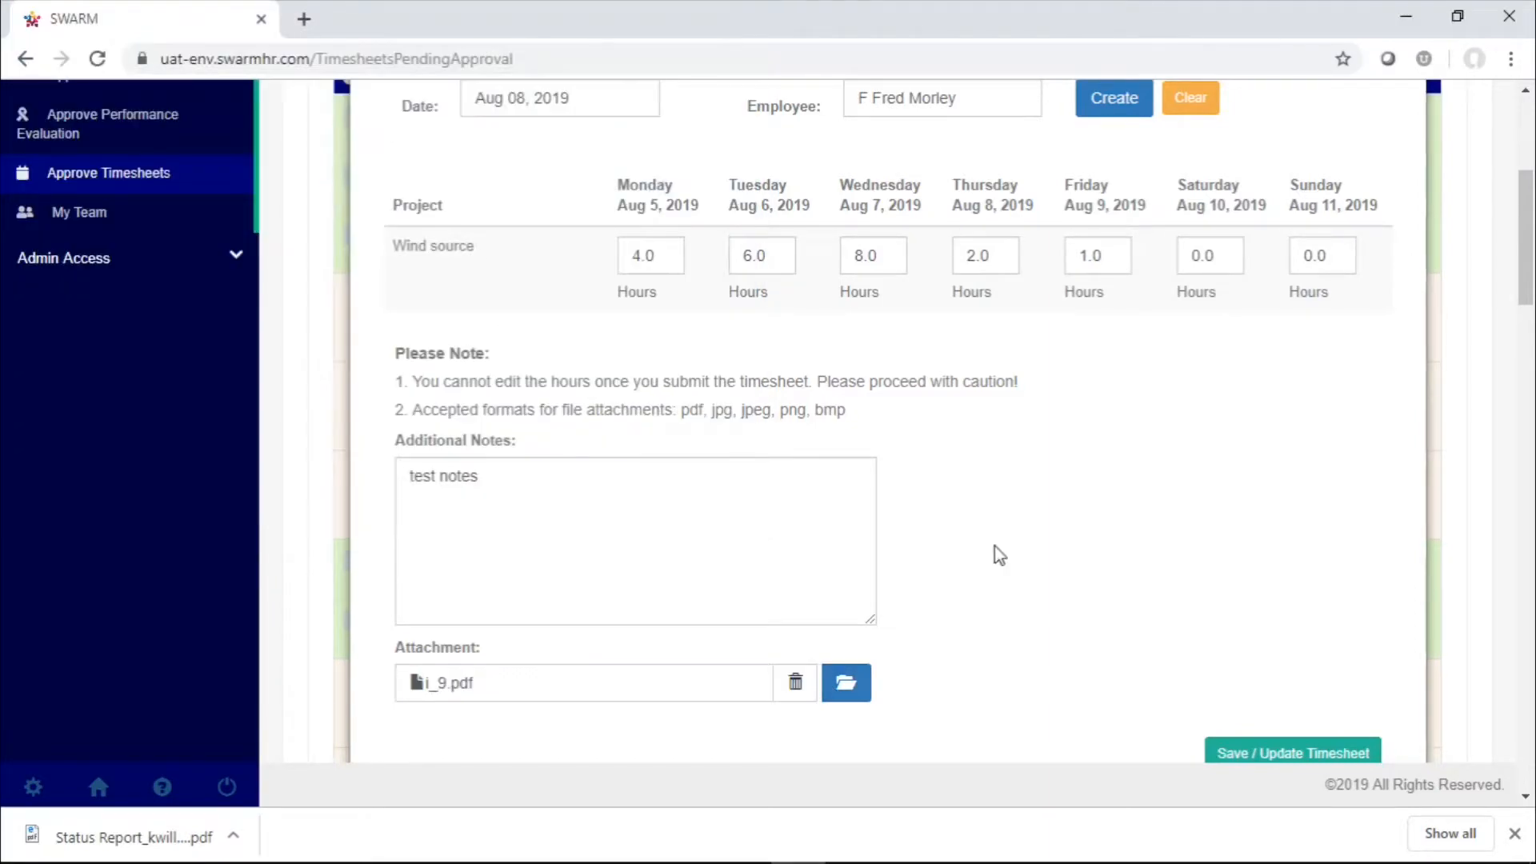
# Step: Save the new Wind source timesheet and close the creation form
pyautogui.scroll(-5, 996, 552)
pyautogui.scroll(5, 996, 552)
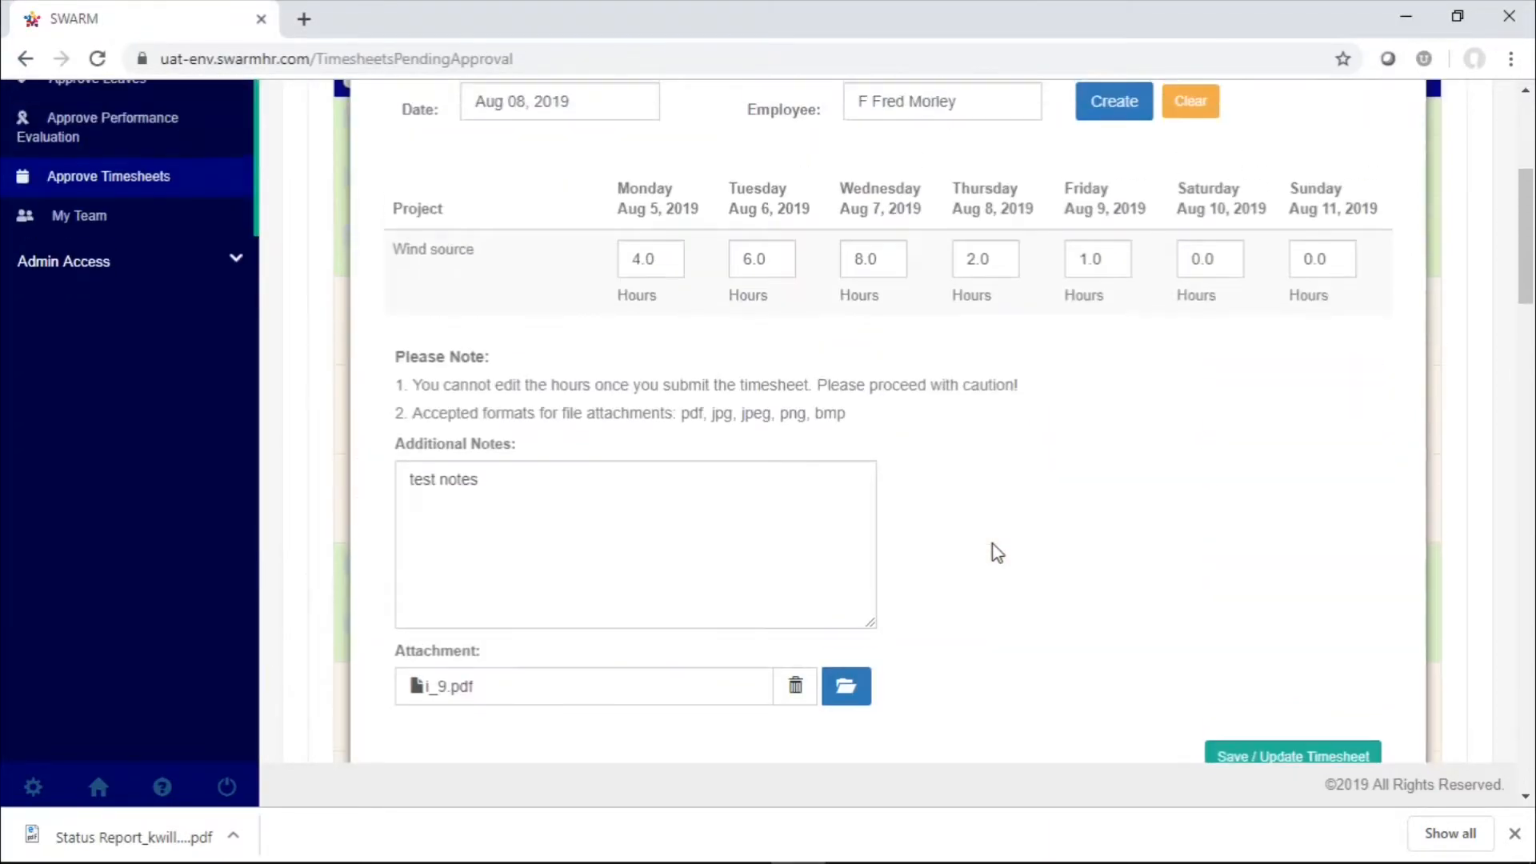
pyautogui.scroll(-3, 995, 549)
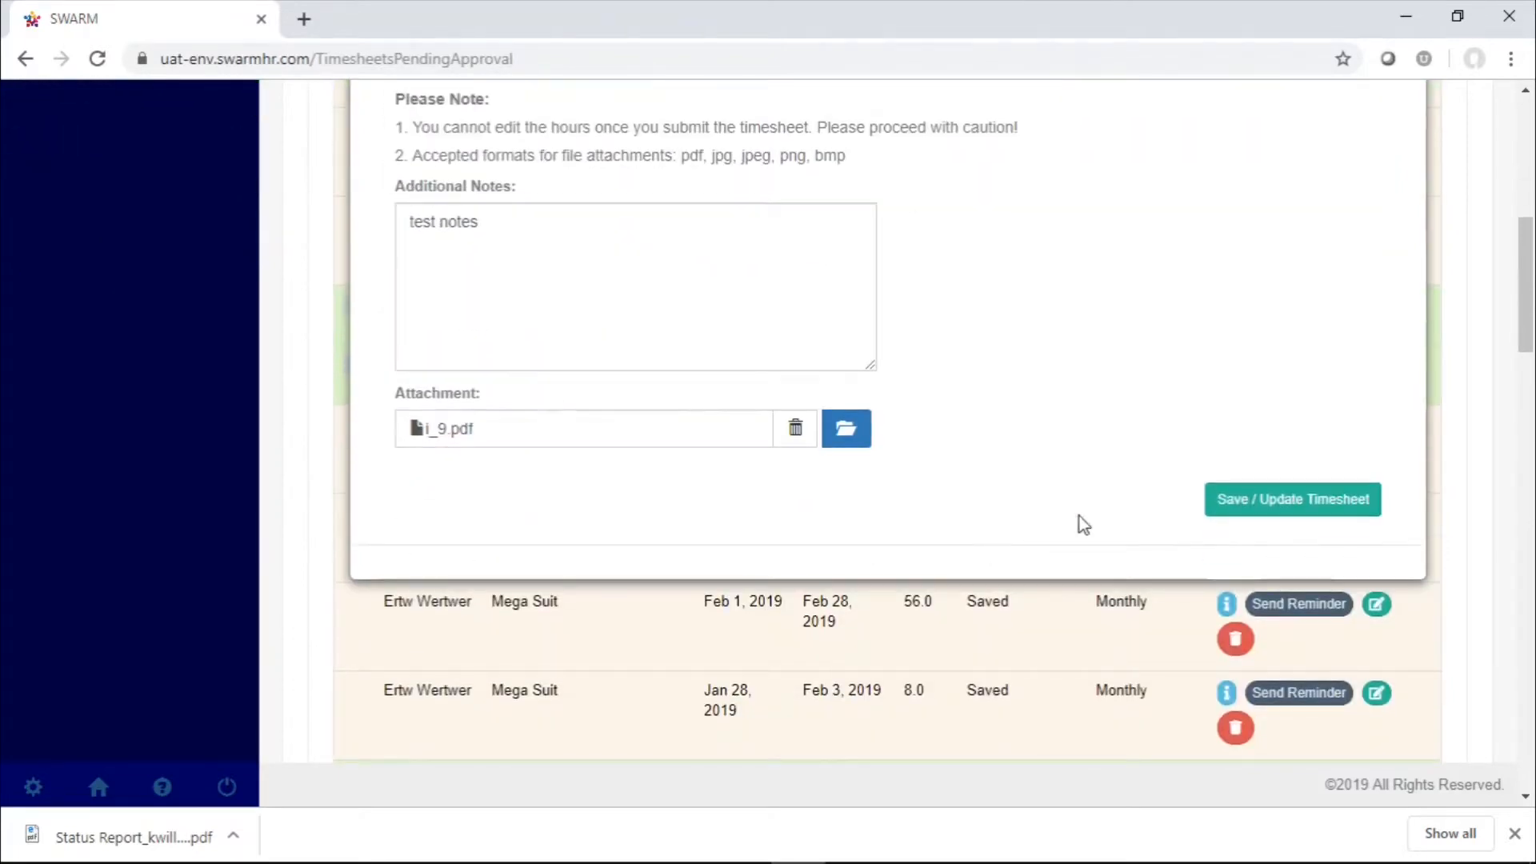
pyautogui.click(1275, 502)
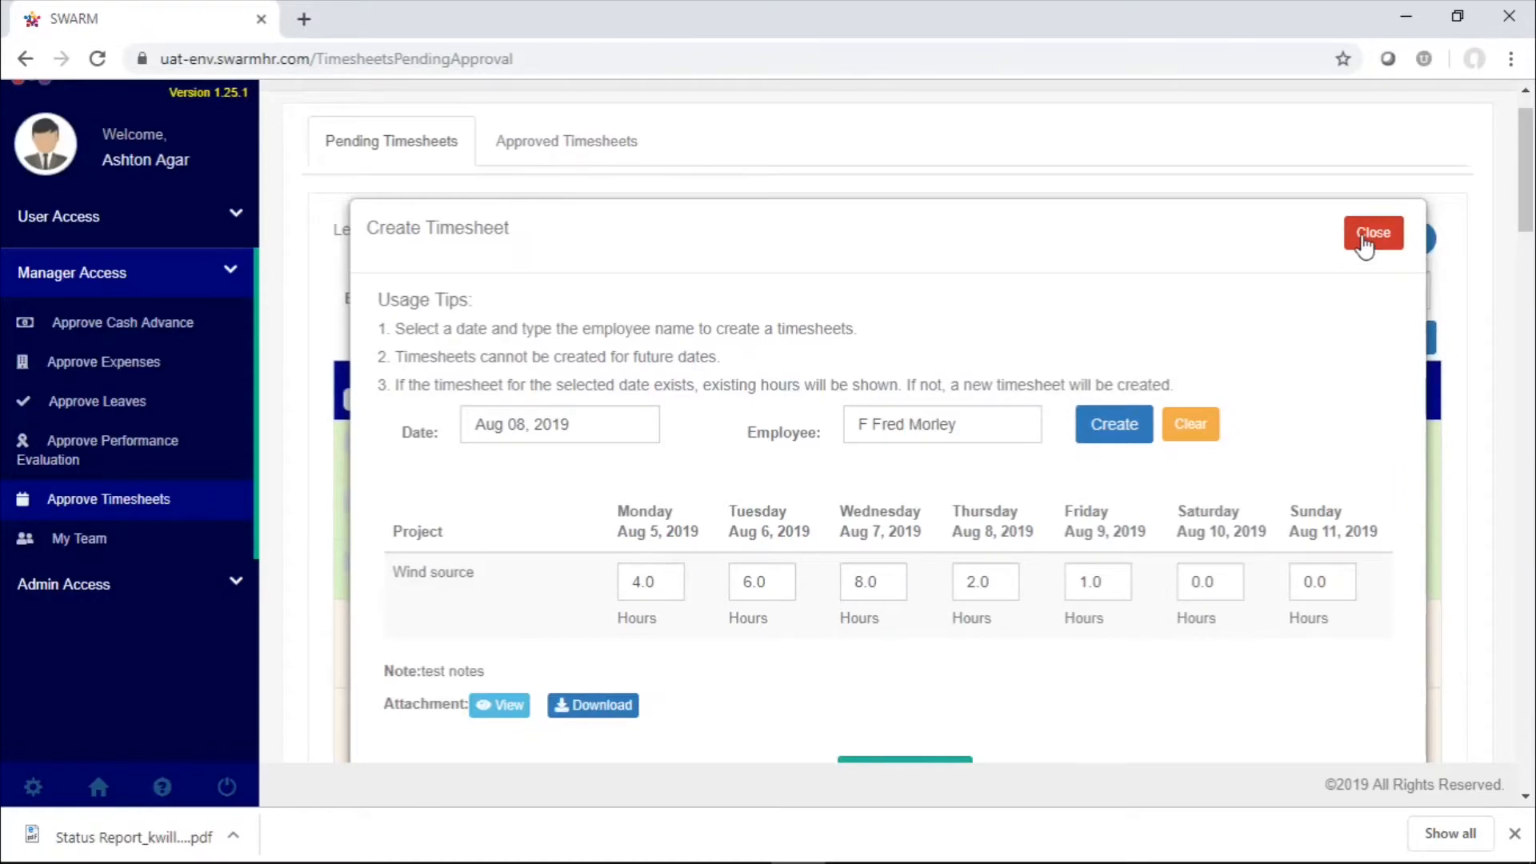
pyautogui.click(1365, 244)
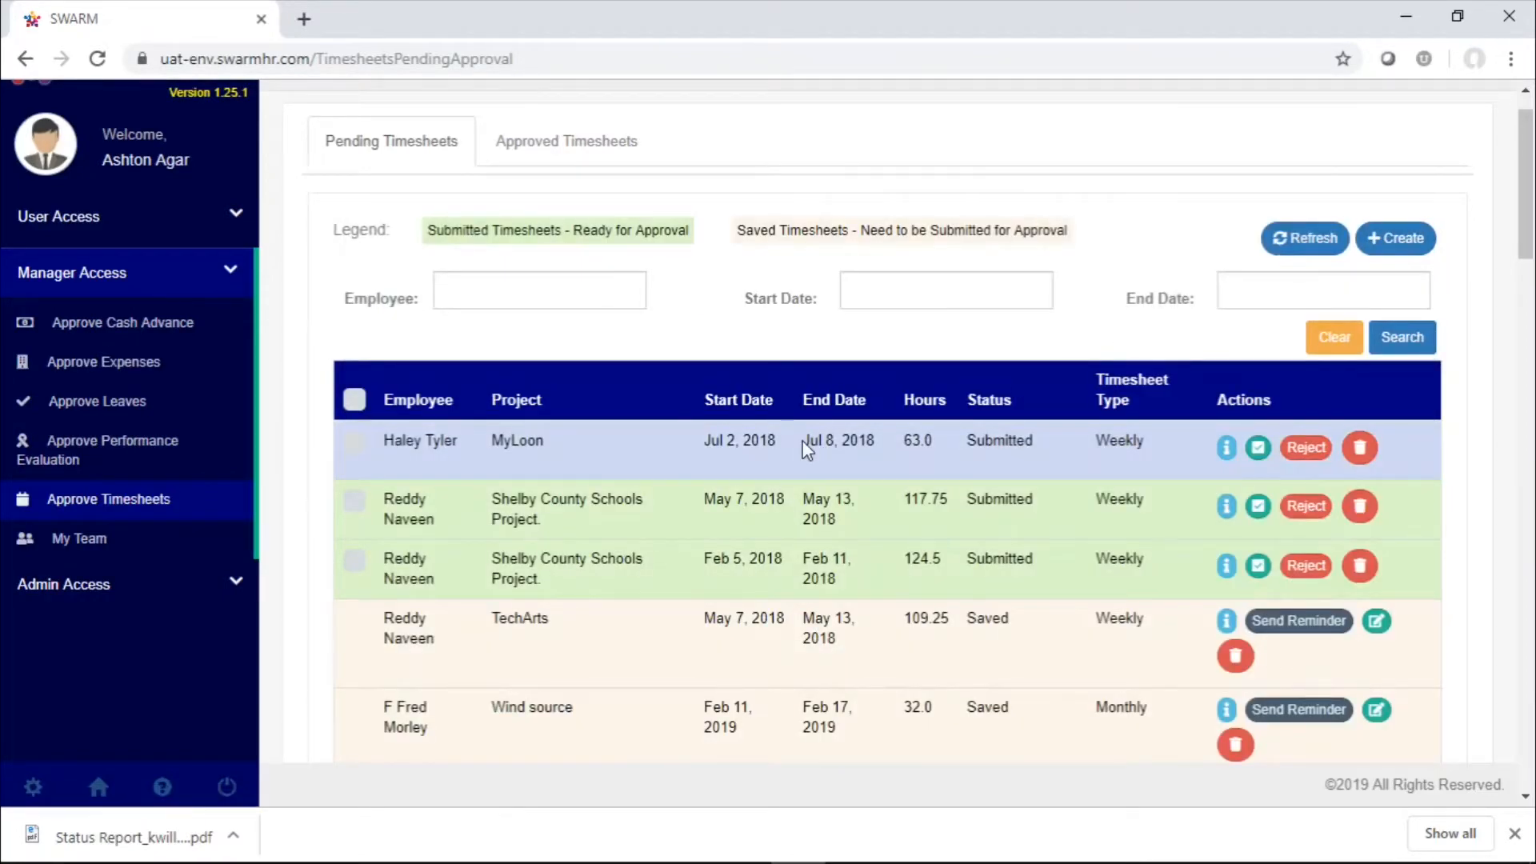
# Step: Filter the pending timesheets by the Wind source employee's name, and view the activity history of the Aug 5–11, 2019 timesheet
pyautogui.scroll(-4, 806, 450)
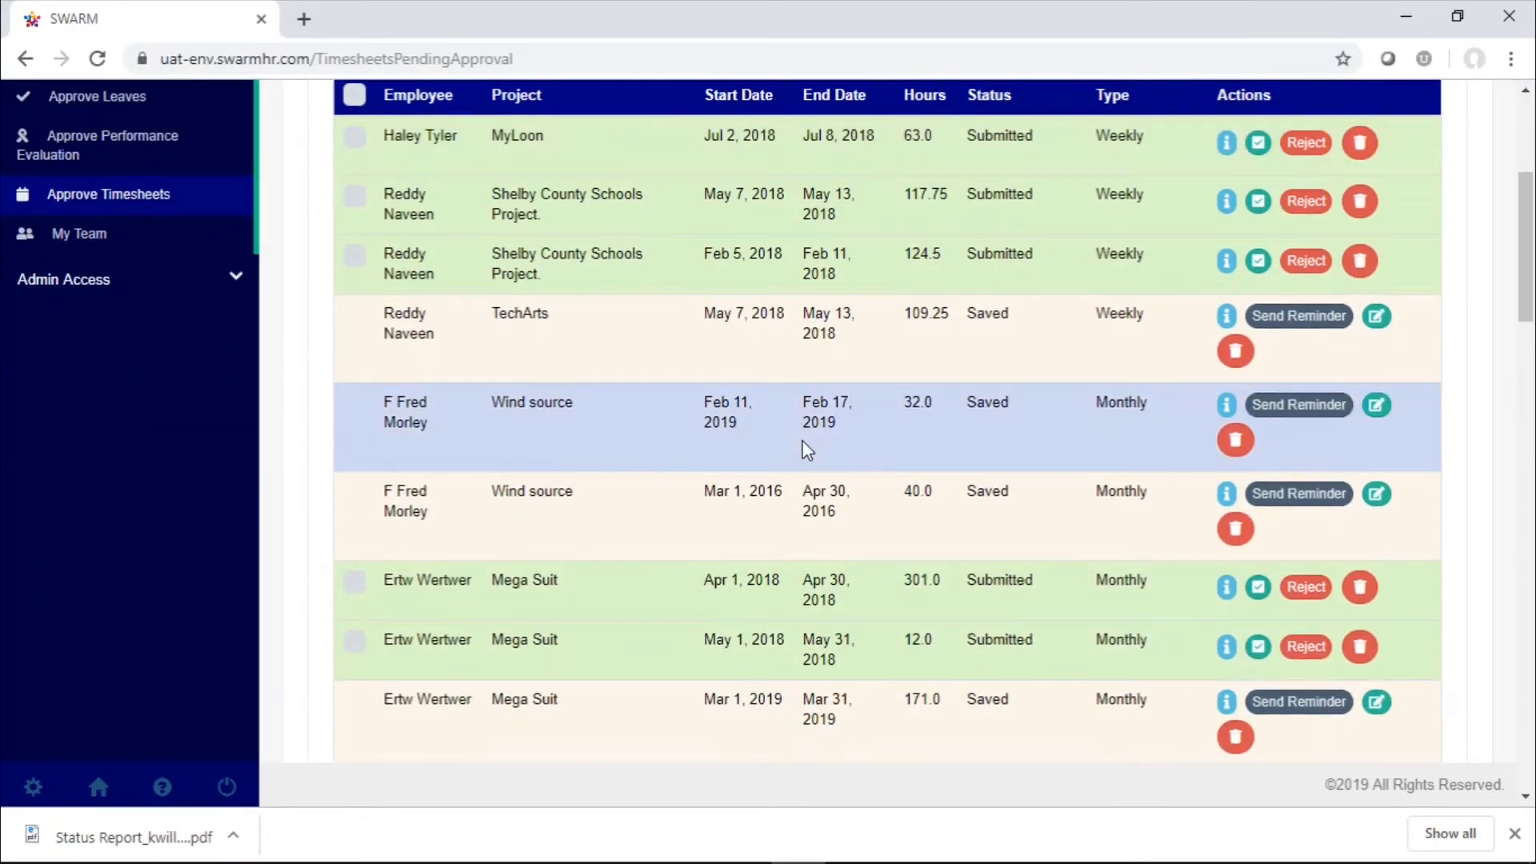
pyautogui.scroll(-15, 806, 450)
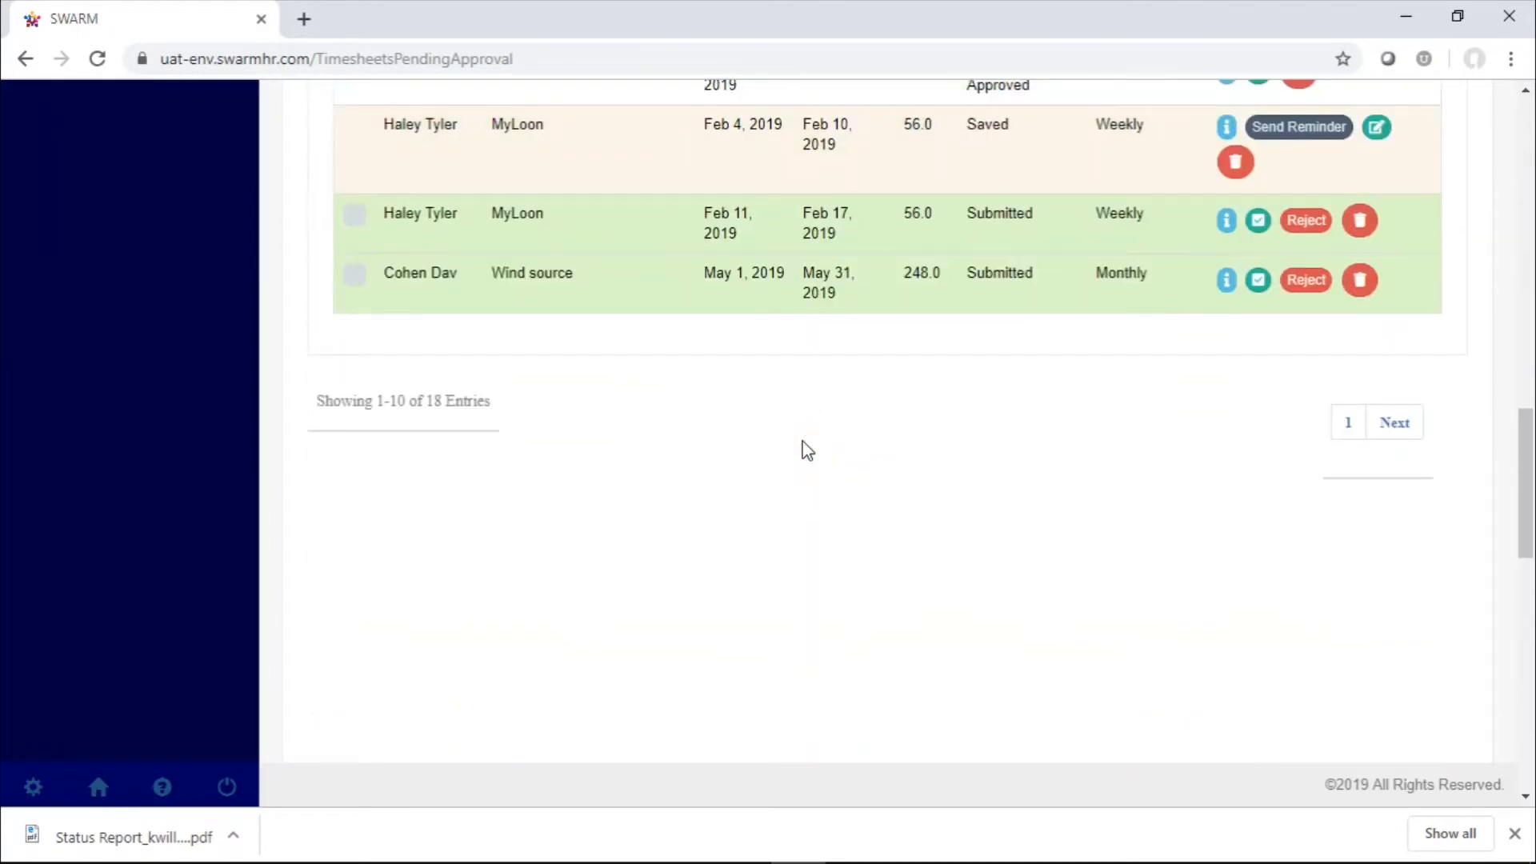
pyautogui.scroll(5, 808, 448)
pyautogui.scroll(14, 808, 445)
pyautogui.click(464, 343)
pyautogui.write('fre')
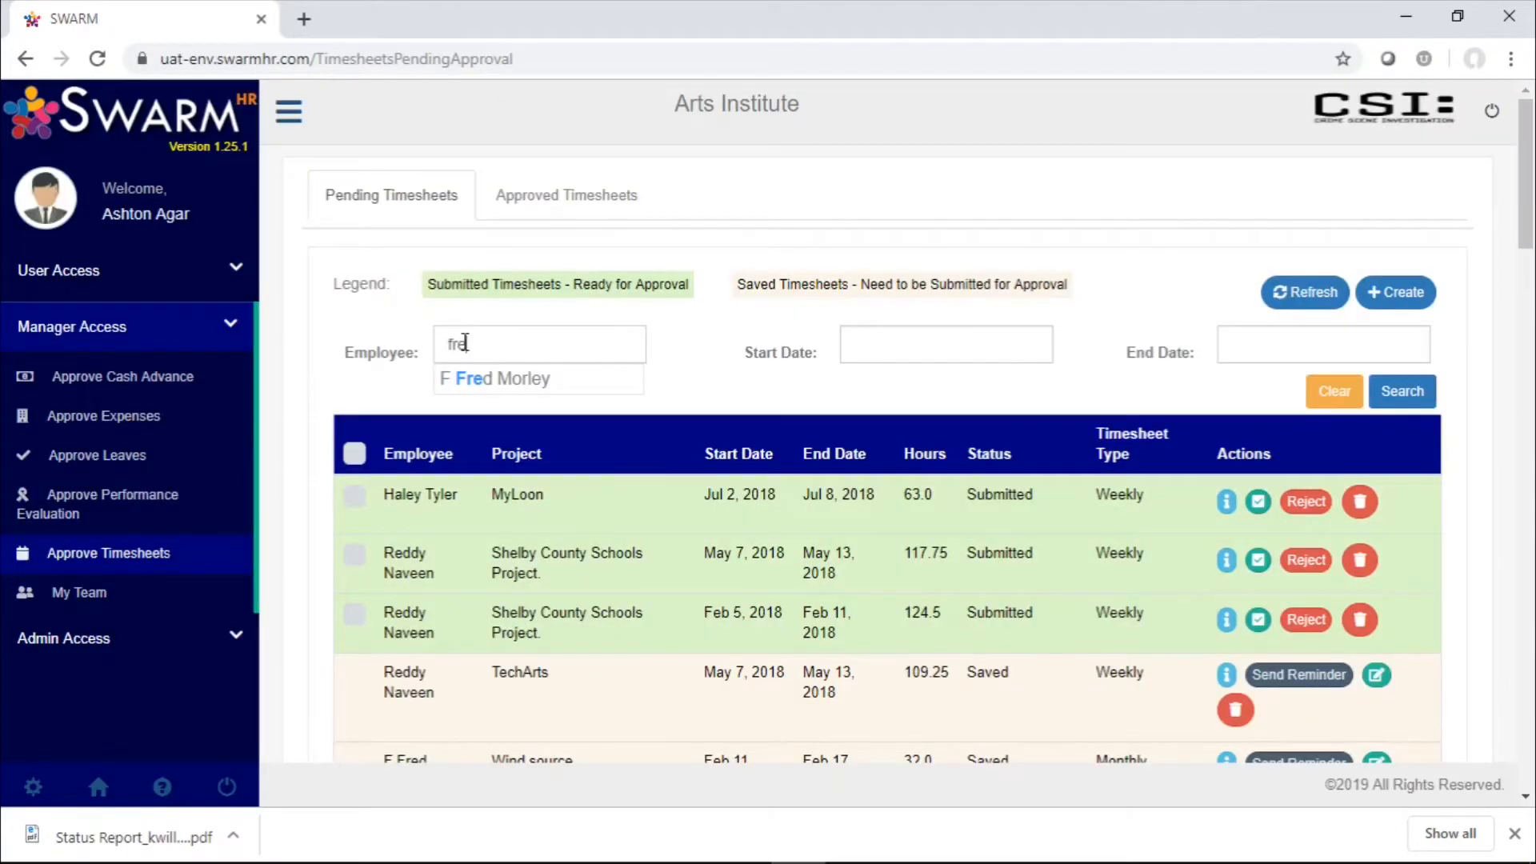
pyautogui.click(506, 381)
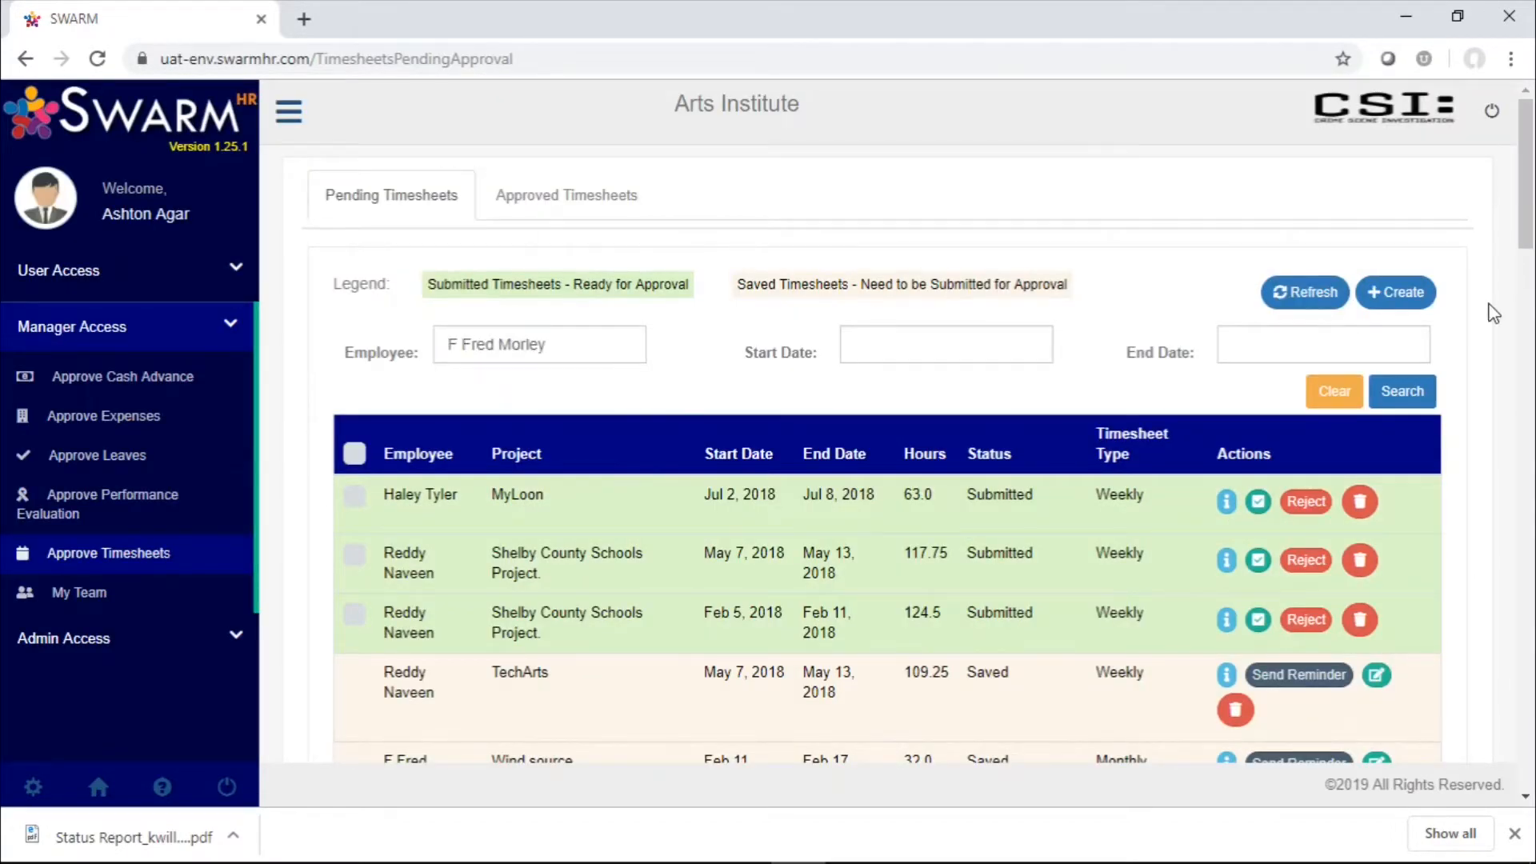
pyautogui.click(1398, 400)
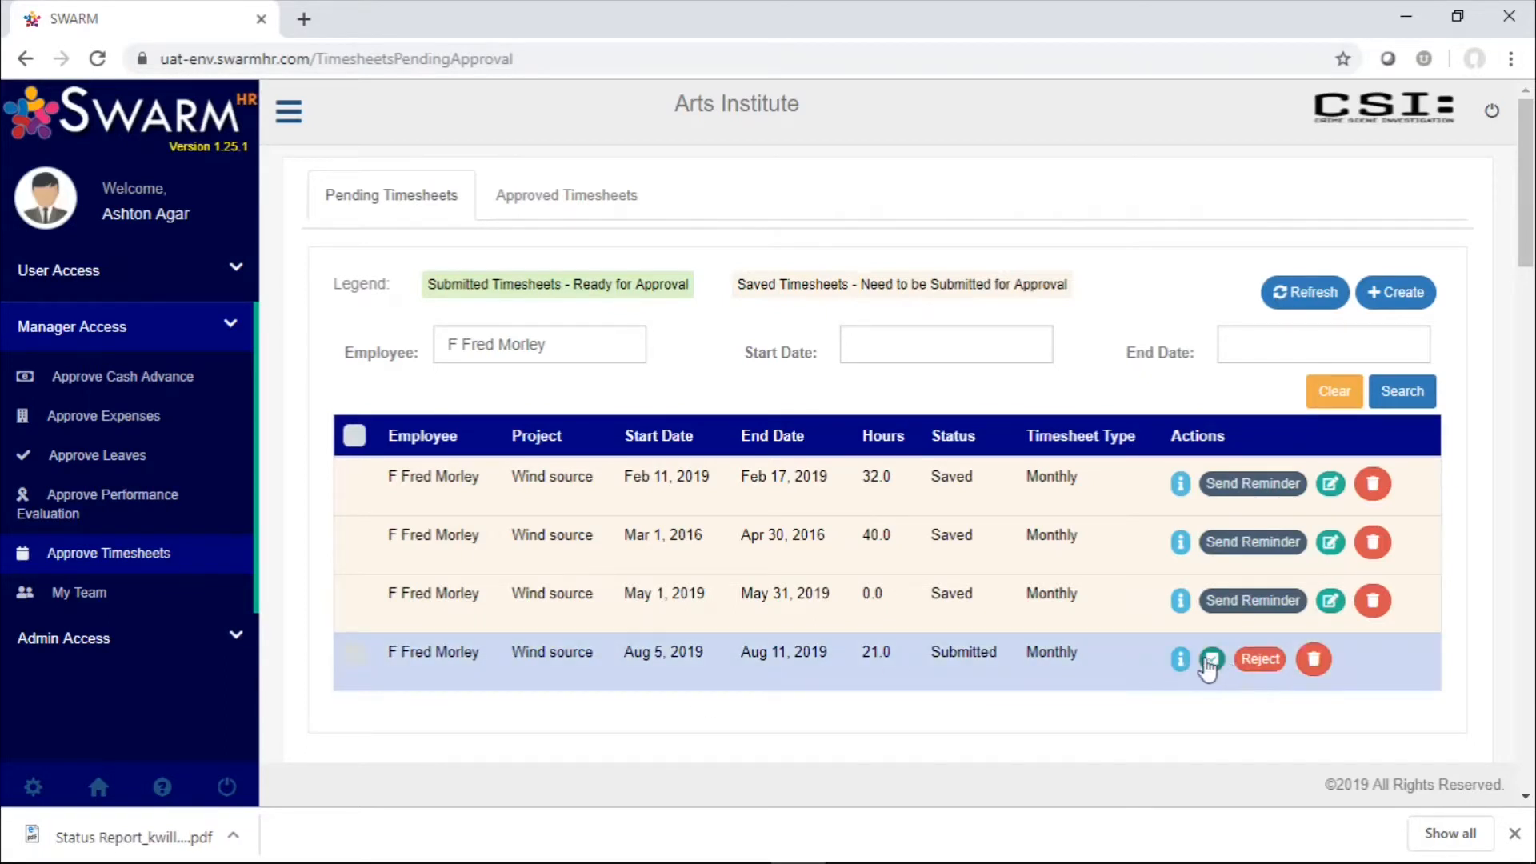
pyautogui.click(1180, 661)
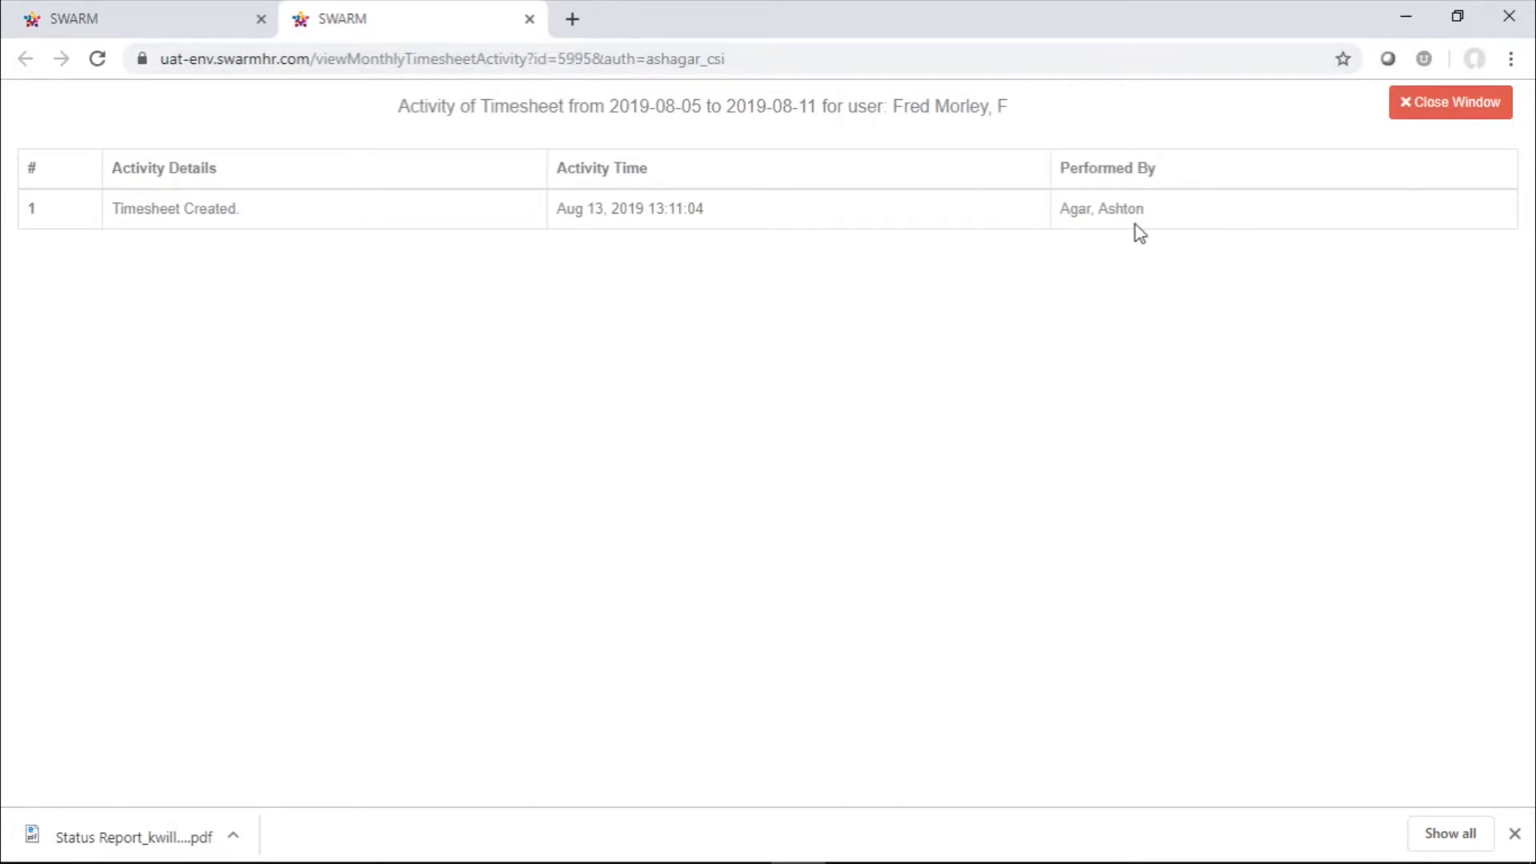
pyautogui.click(528, 19)
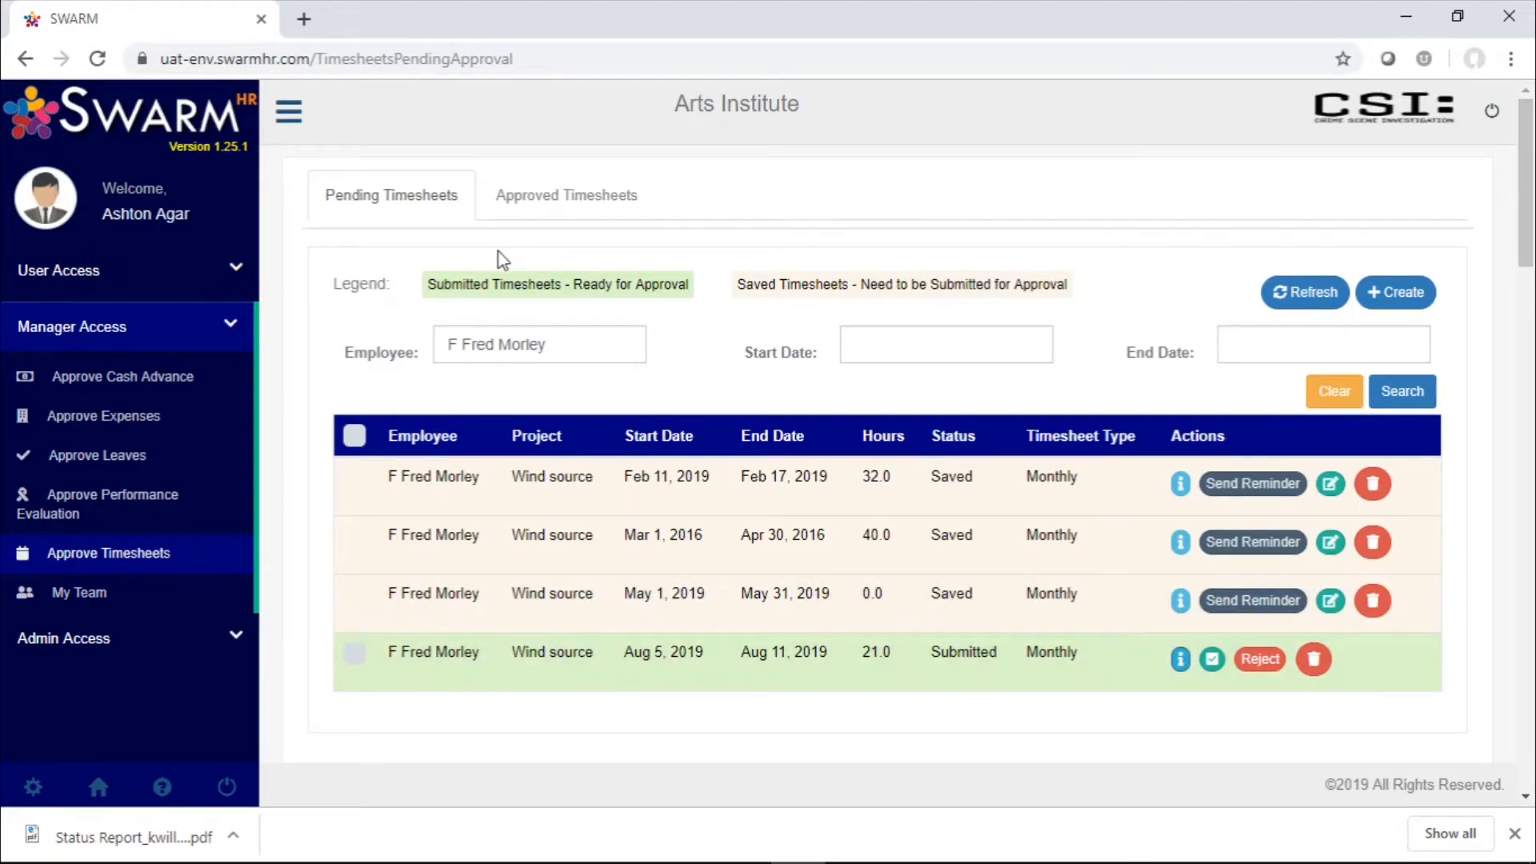
# Step: Open the list of approved timesheets and look through its entries
pyautogui.click(547, 226)
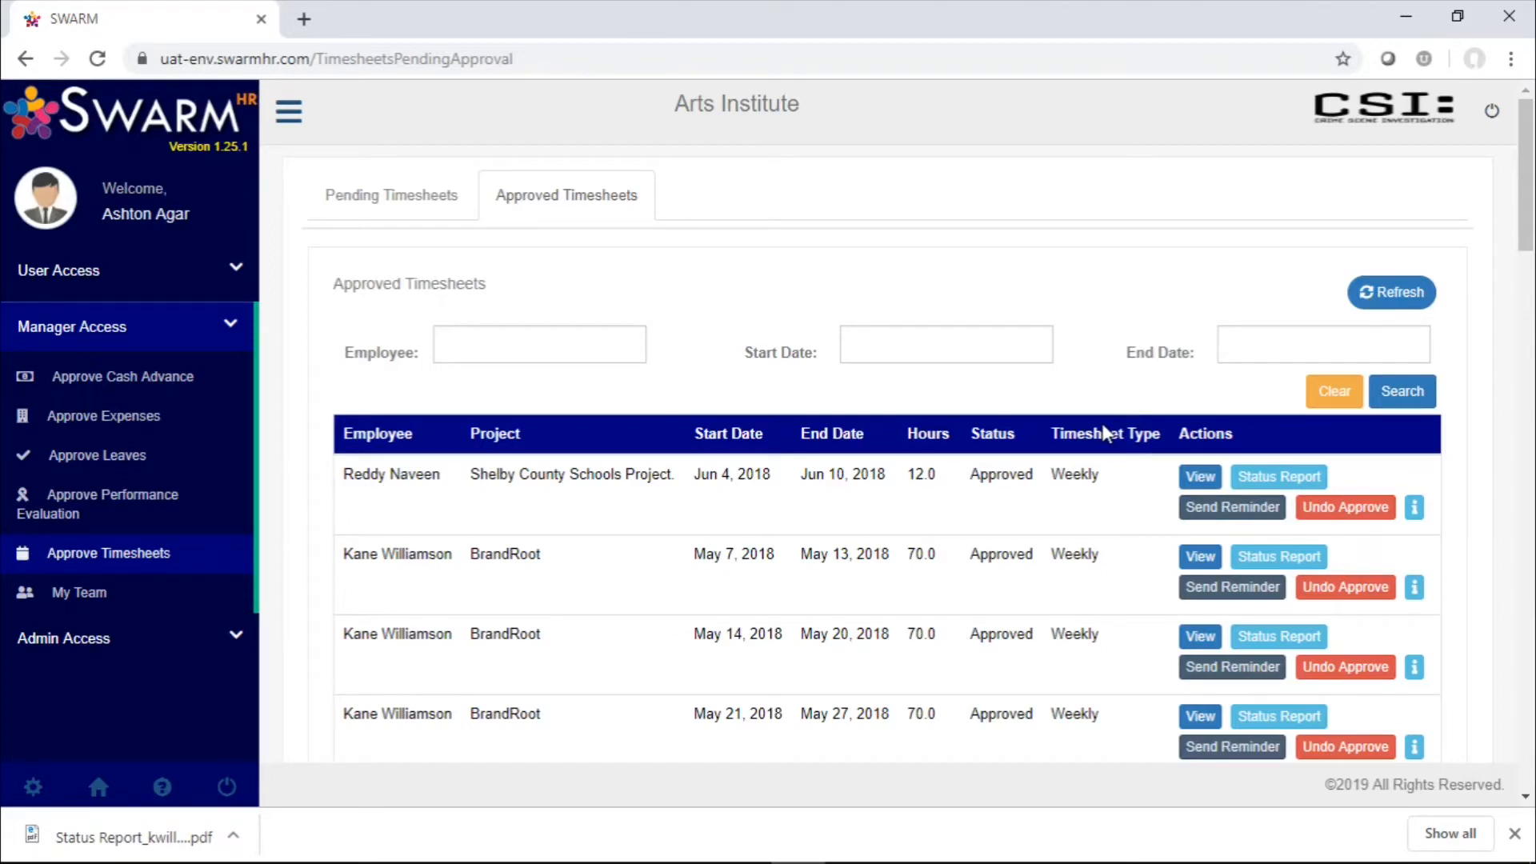
pyautogui.scroll(-8, 1102, 431)
pyautogui.scroll(8, 1103, 432)
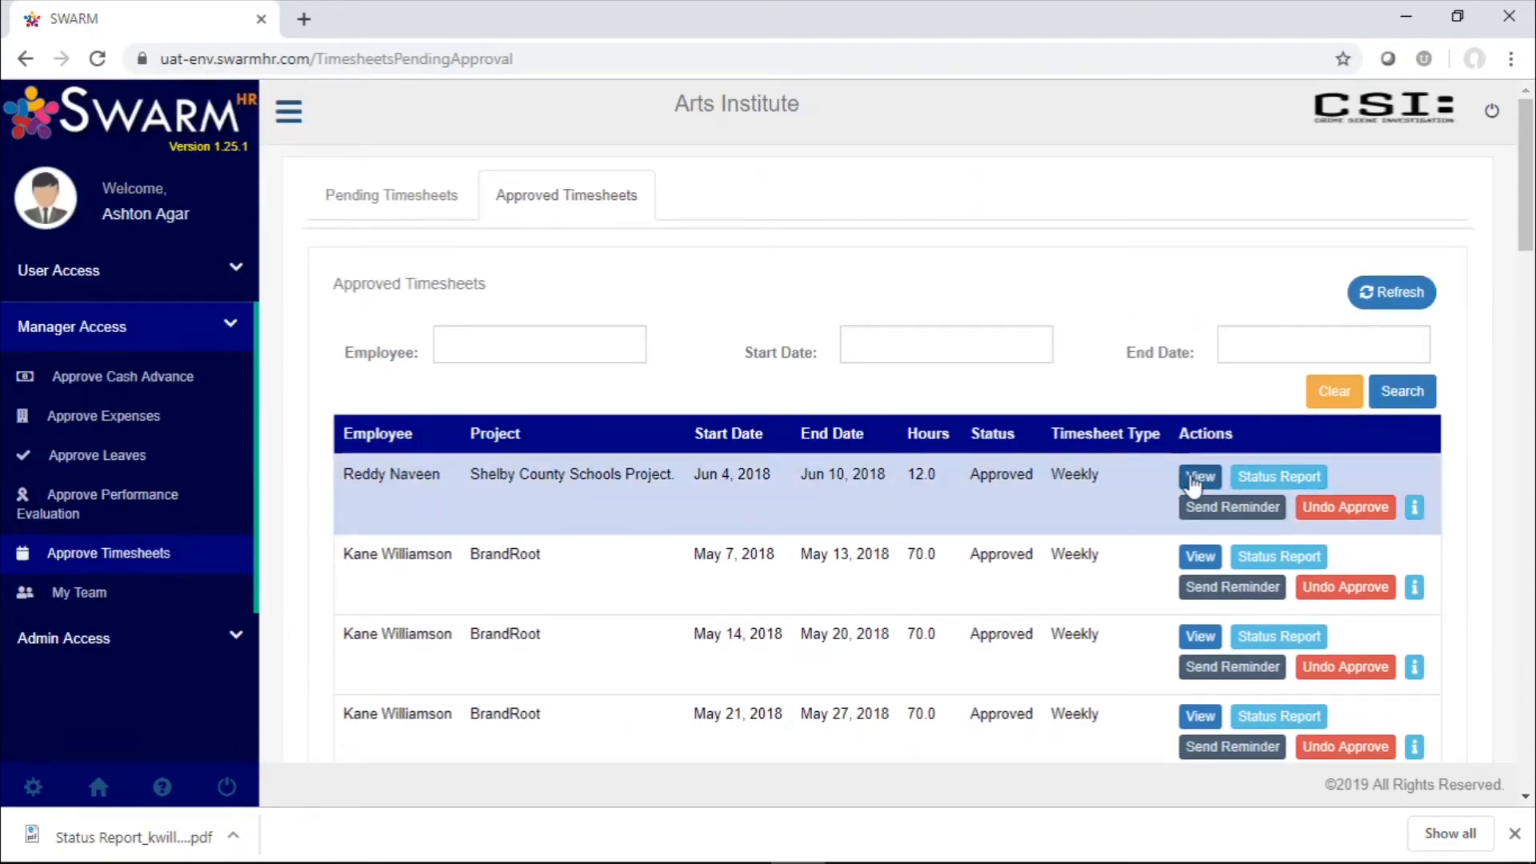
pyautogui.scroll(-12, 1036, 668)
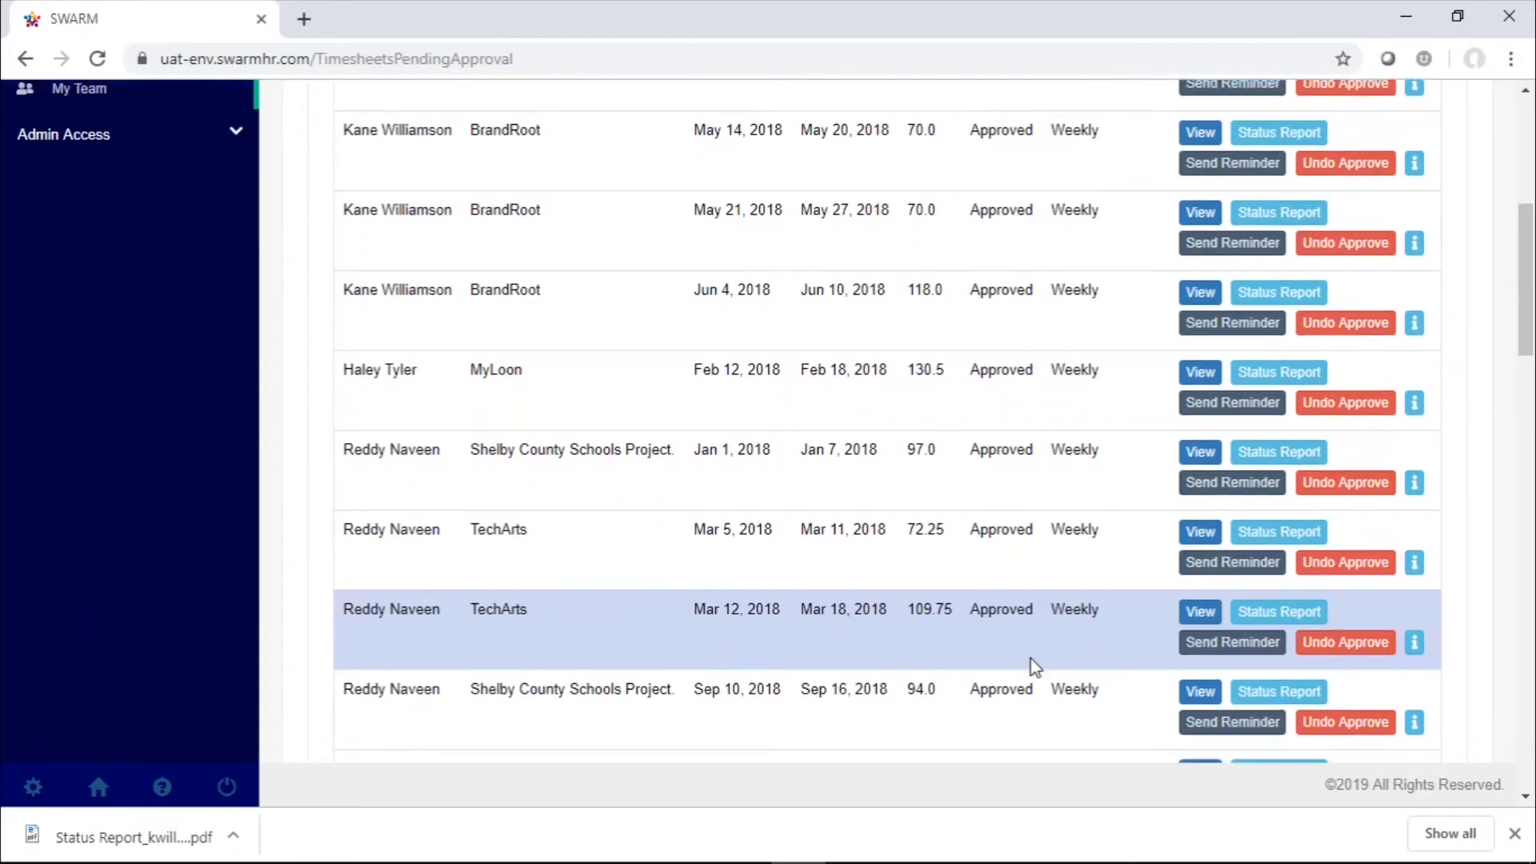
pyautogui.scroll(12, 1032, 666)
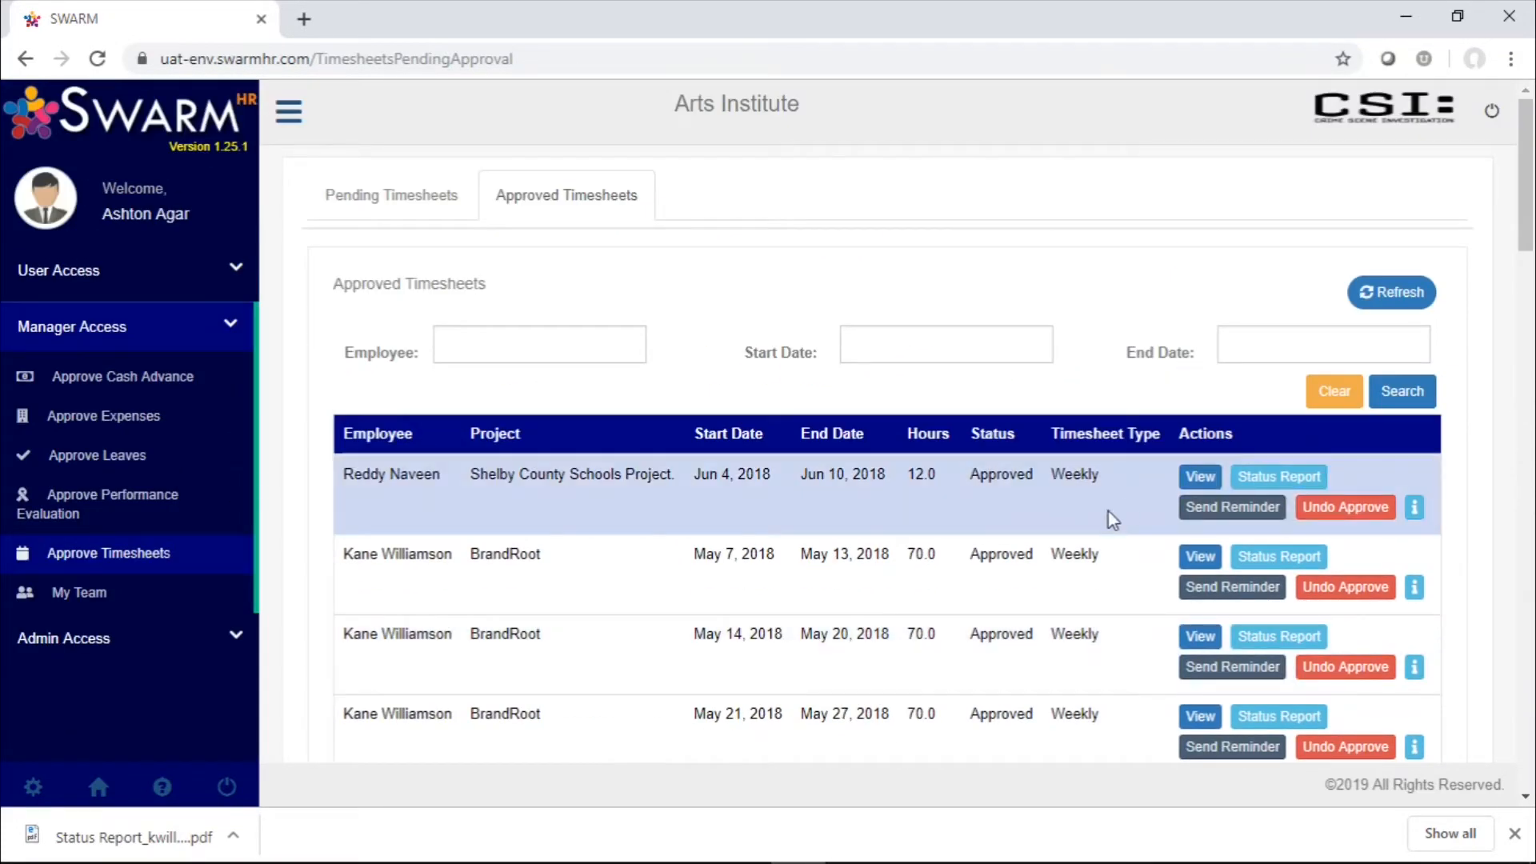
# Step: View the approved Shelby County Schools Project timesheet of Jun 4–10, 2018 and its status report, closing each one
pyautogui.click(1200, 478)
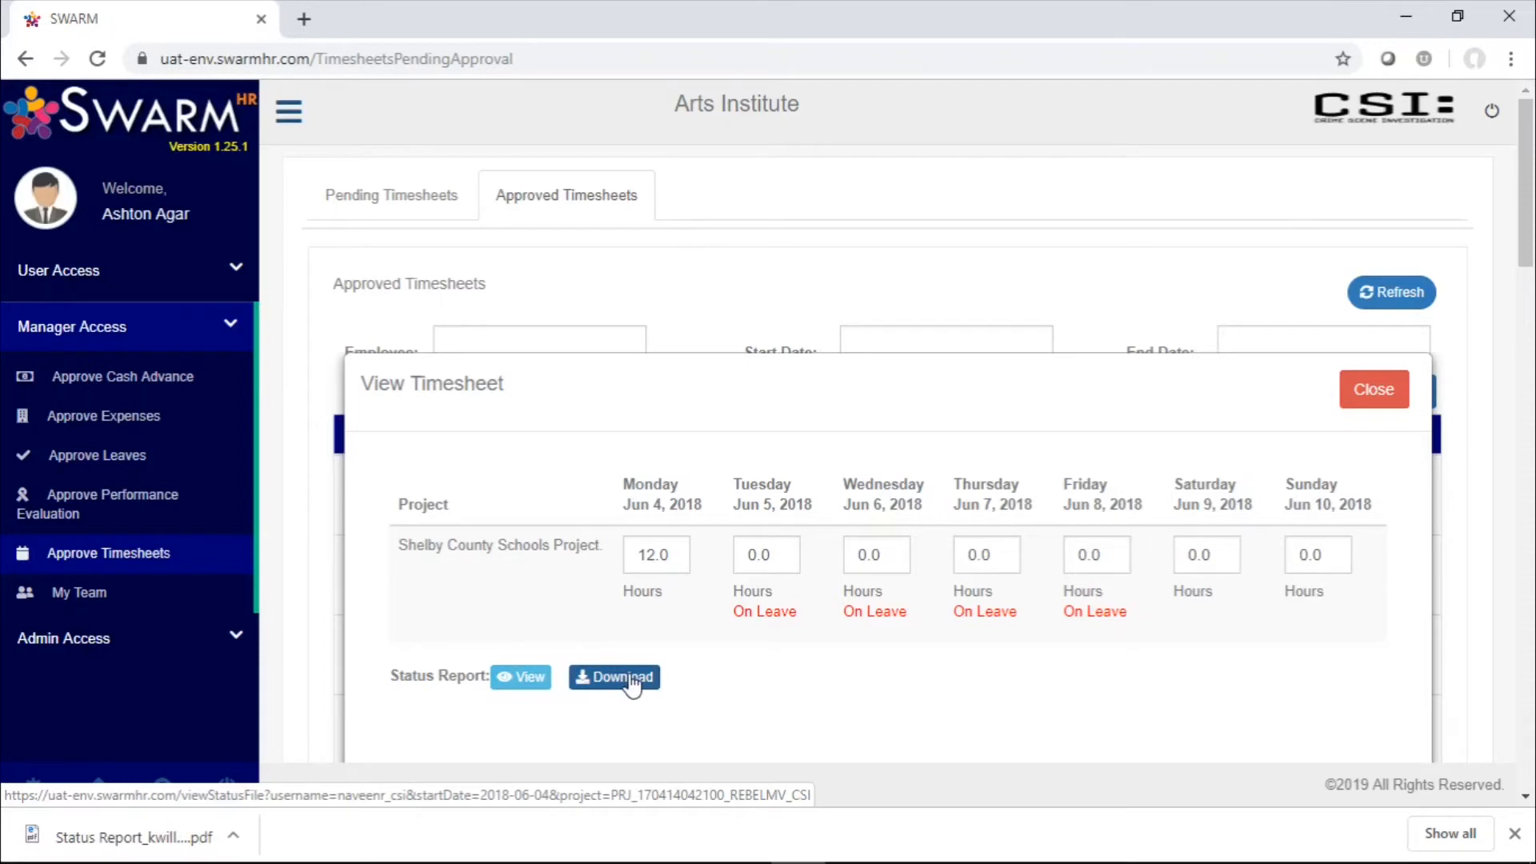
pyautogui.click(1390, 396)
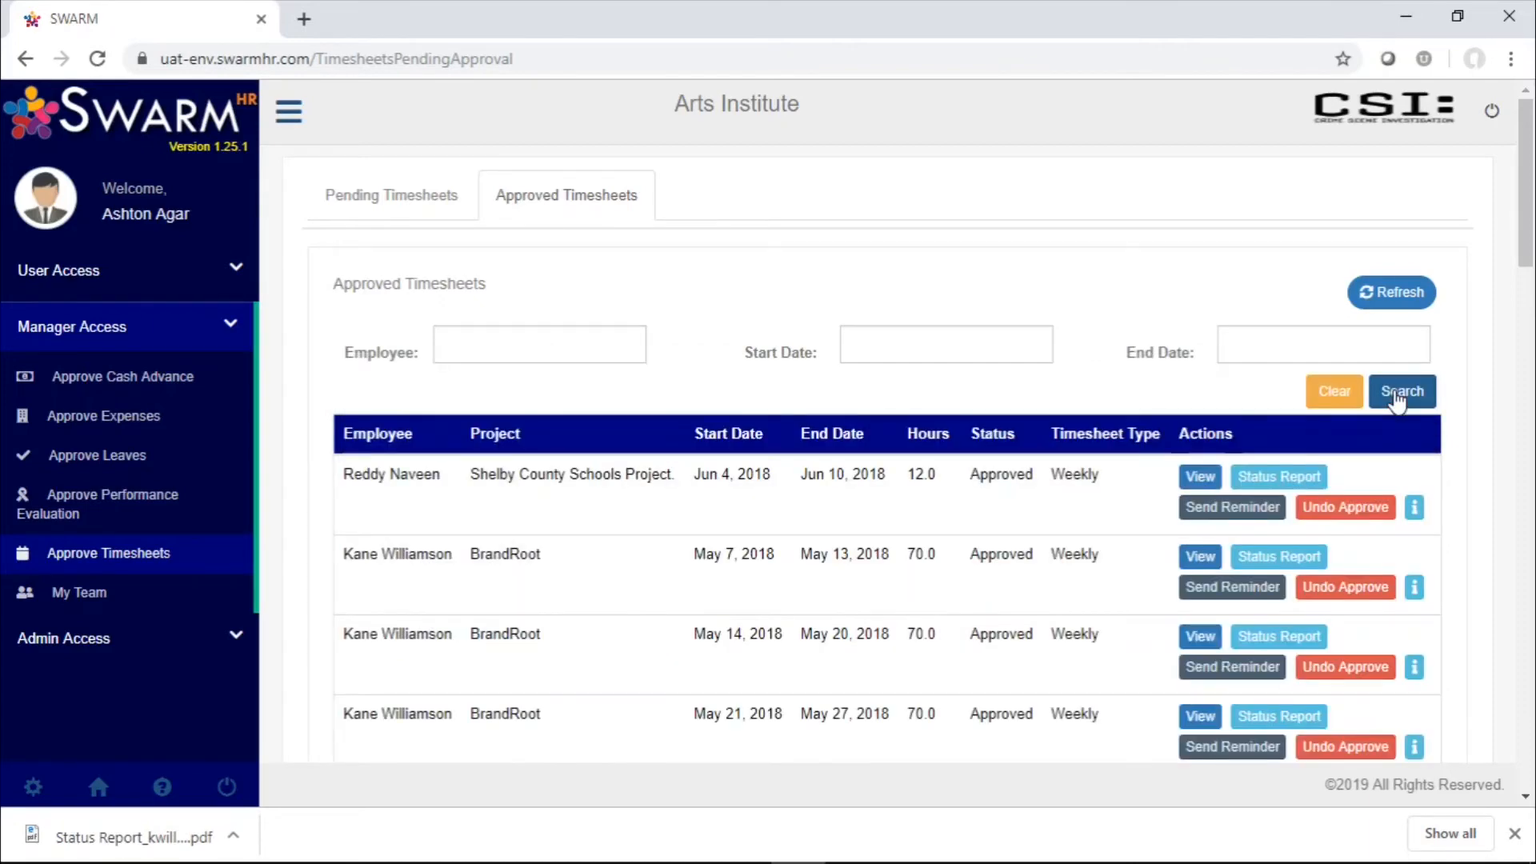
pyautogui.click(1313, 477)
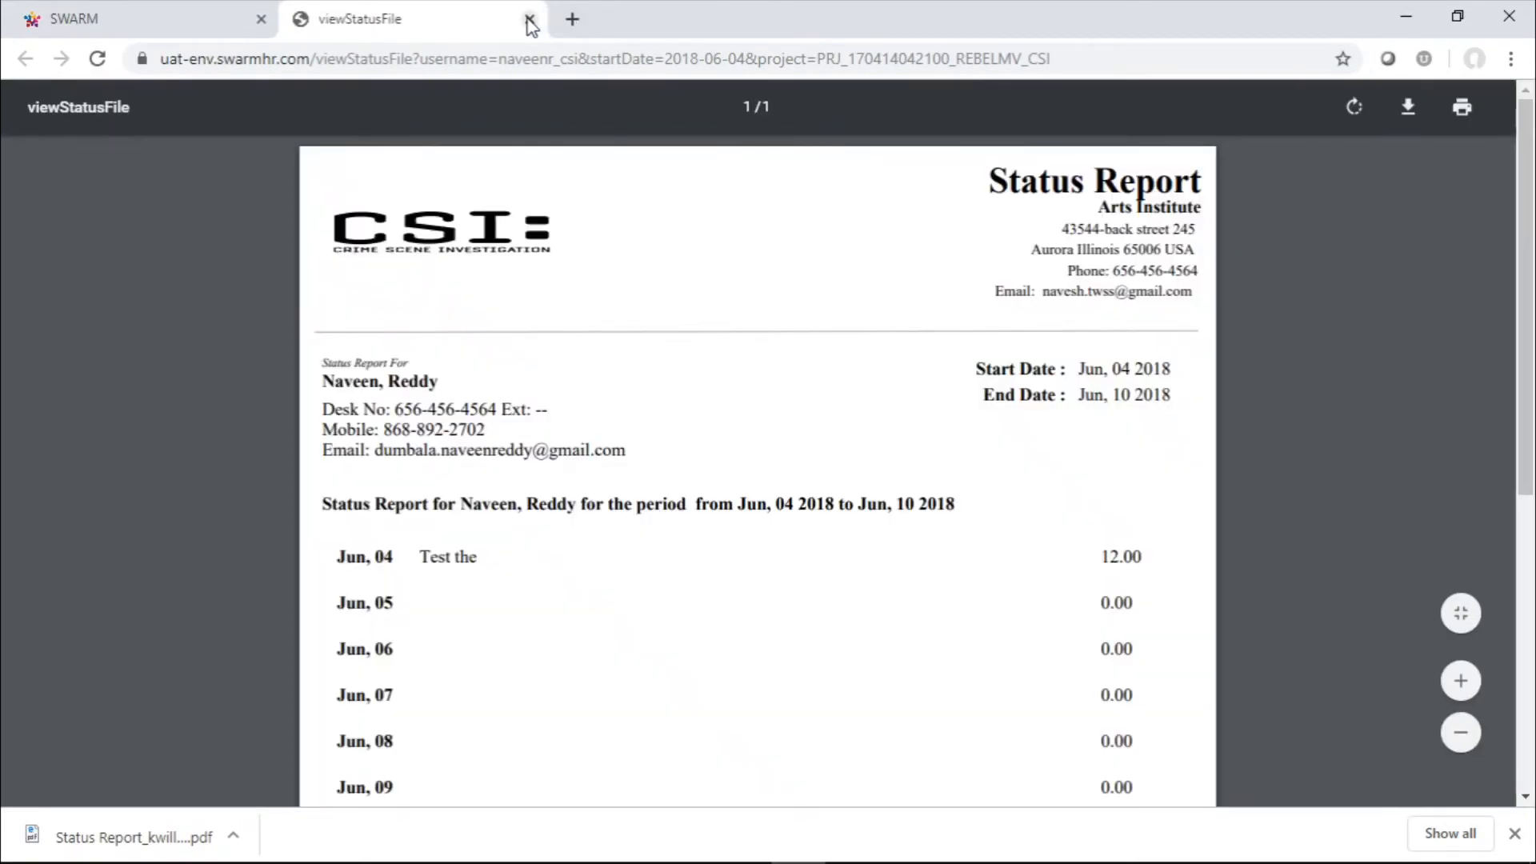
pyautogui.click(529, 20)
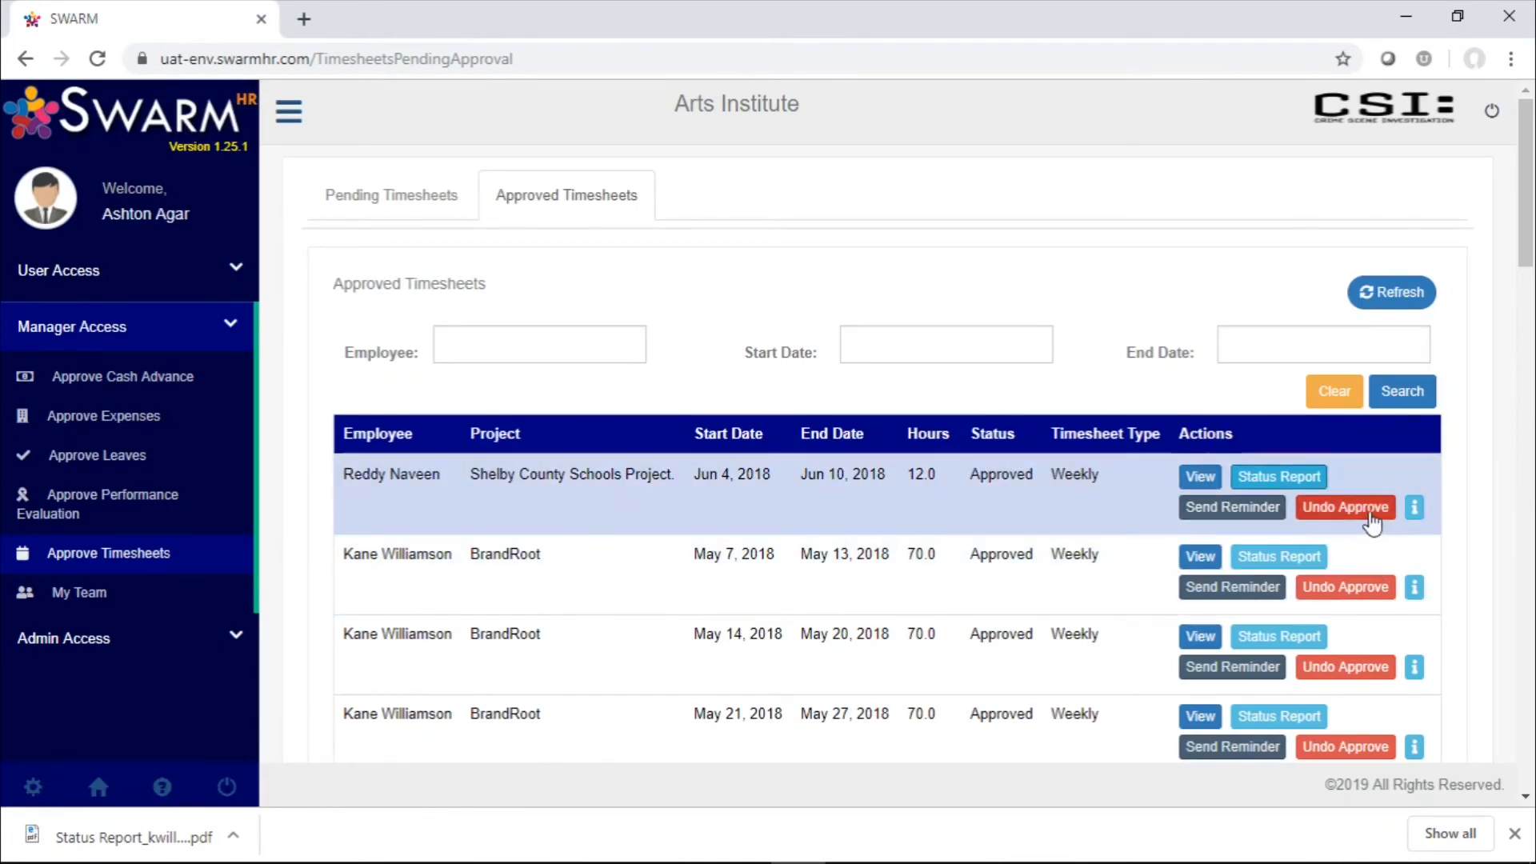
# Step: Undo the approval of the Shelby County Schools Project timesheet of Jun 4–10, 2018
pyautogui.click(1371, 521)
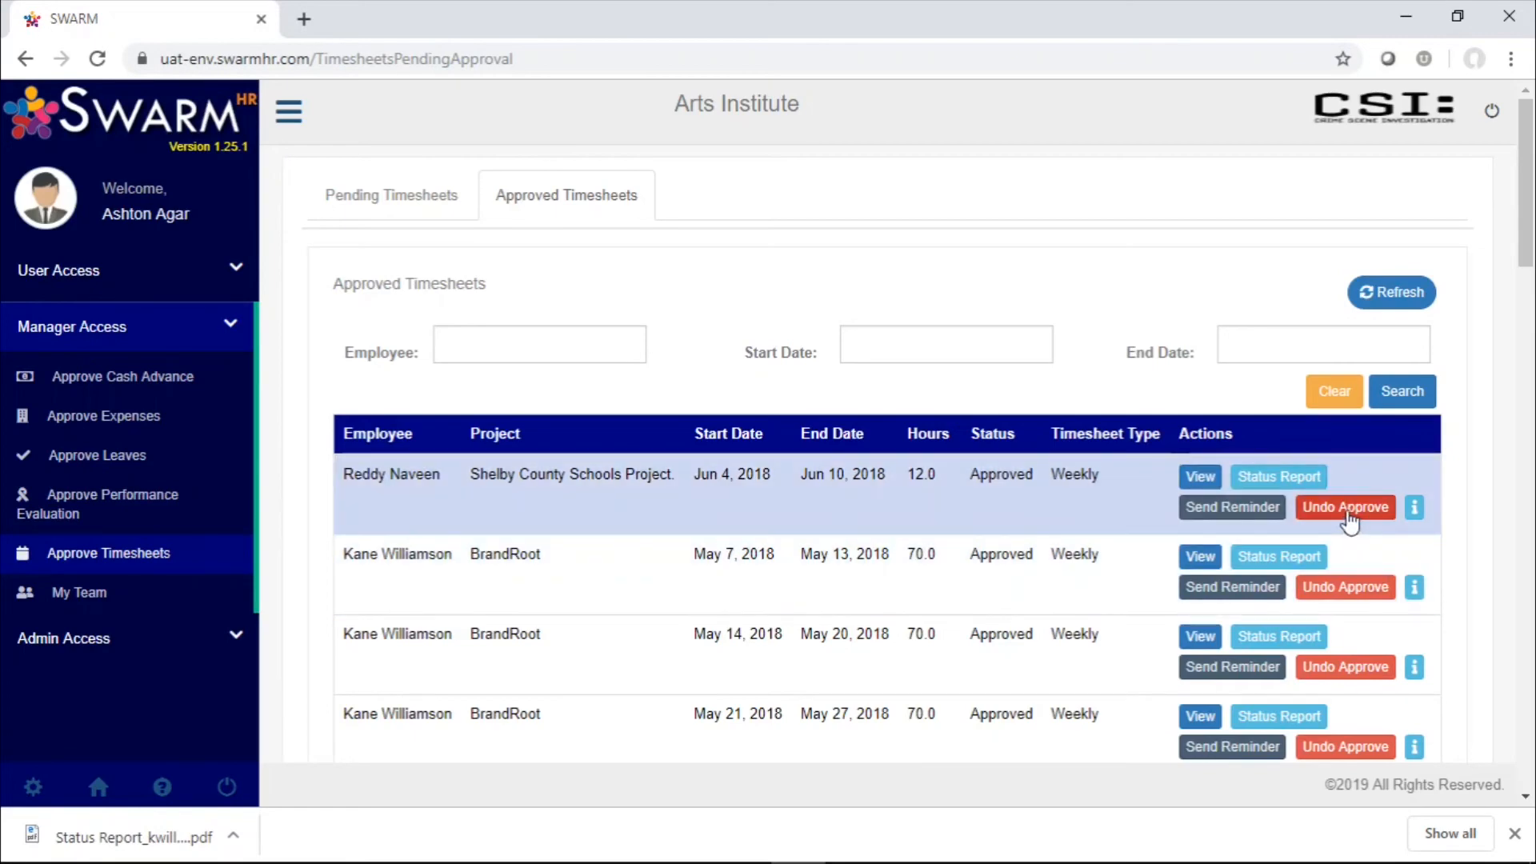
pyautogui.click(1347, 514)
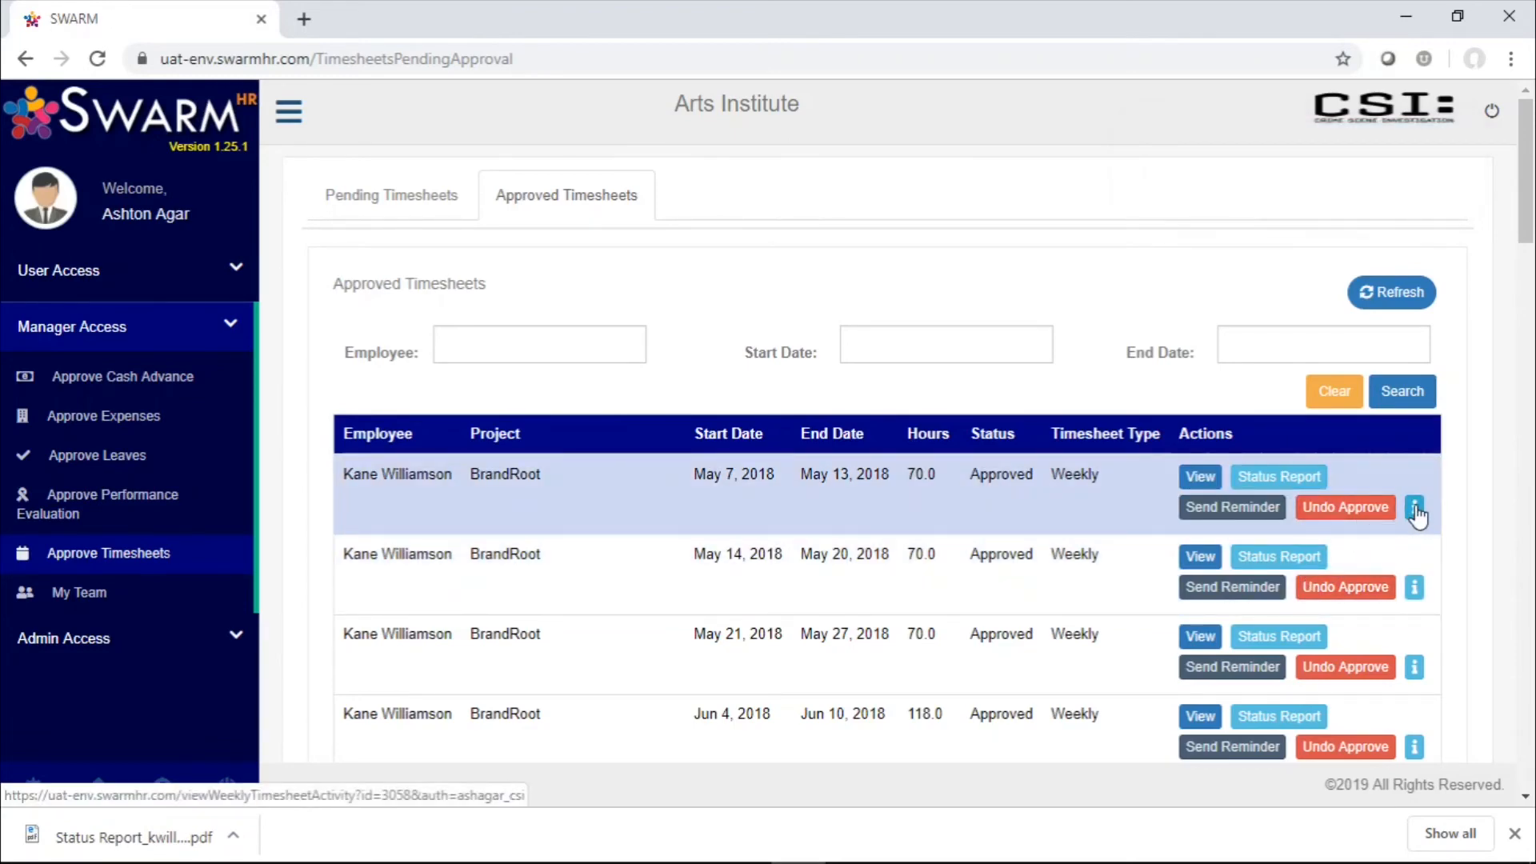
# Step: View the activity history of the approved BrandRoot timesheet of May 7–13, 2018, close it, and look through the approved timesheets
pyautogui.click(1414, 507)
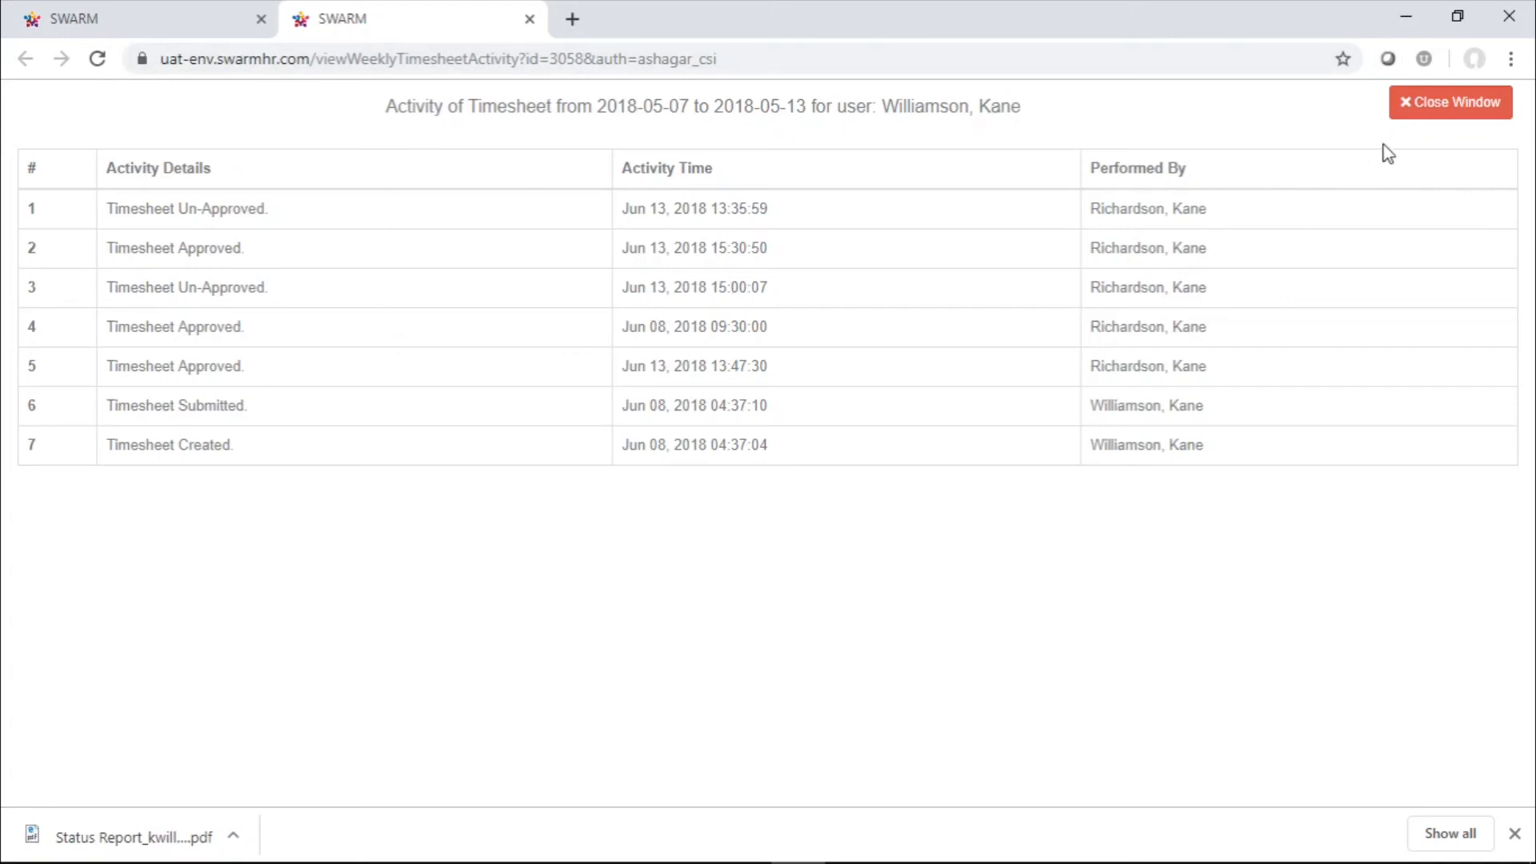
pyautogui.click(1436, 120)
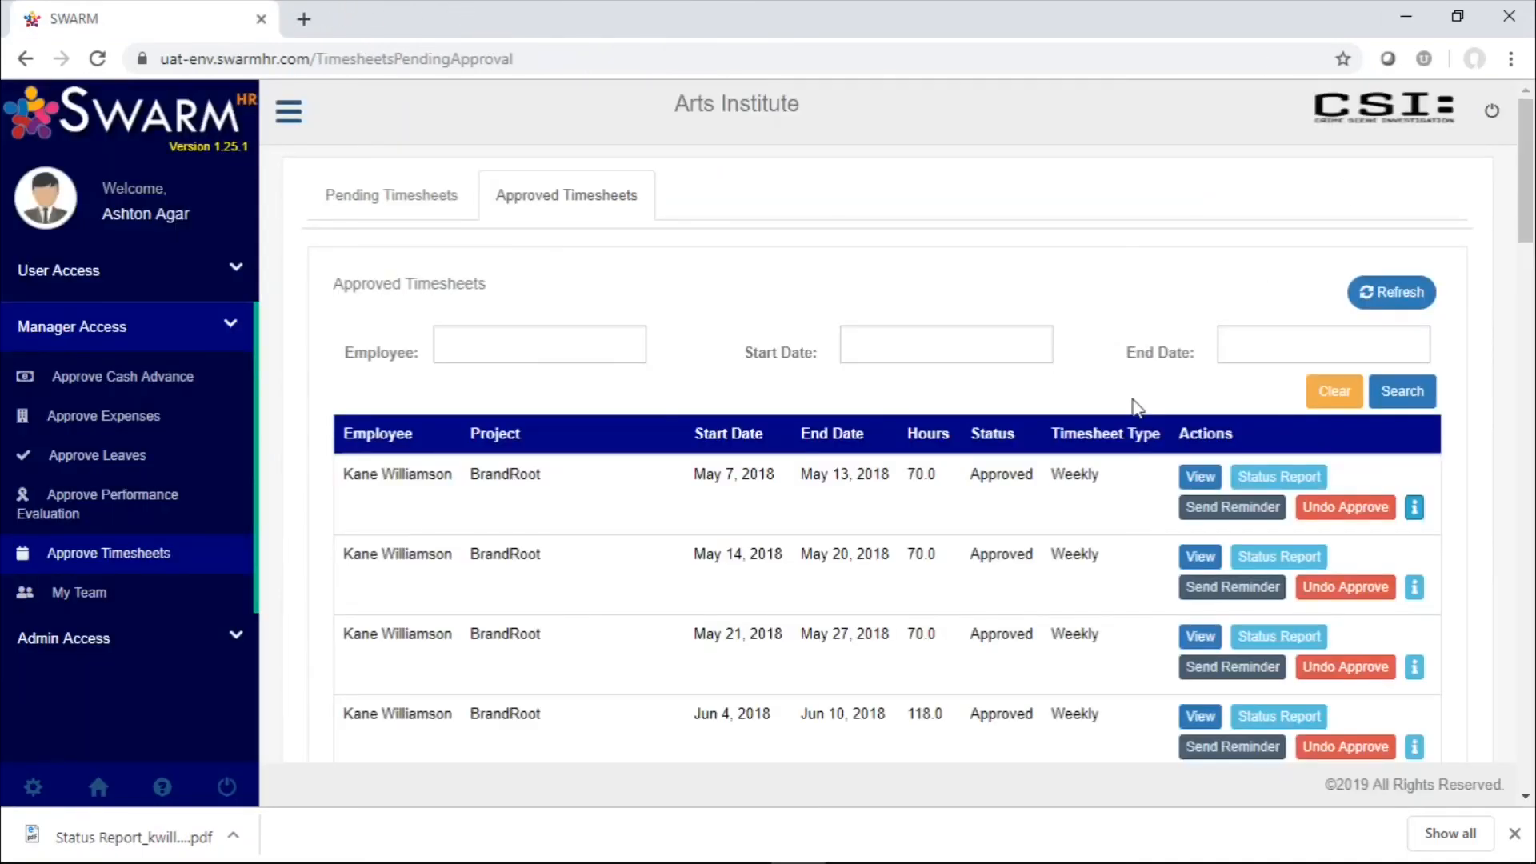
pyautogui.scroll(-15, 1132, 400)
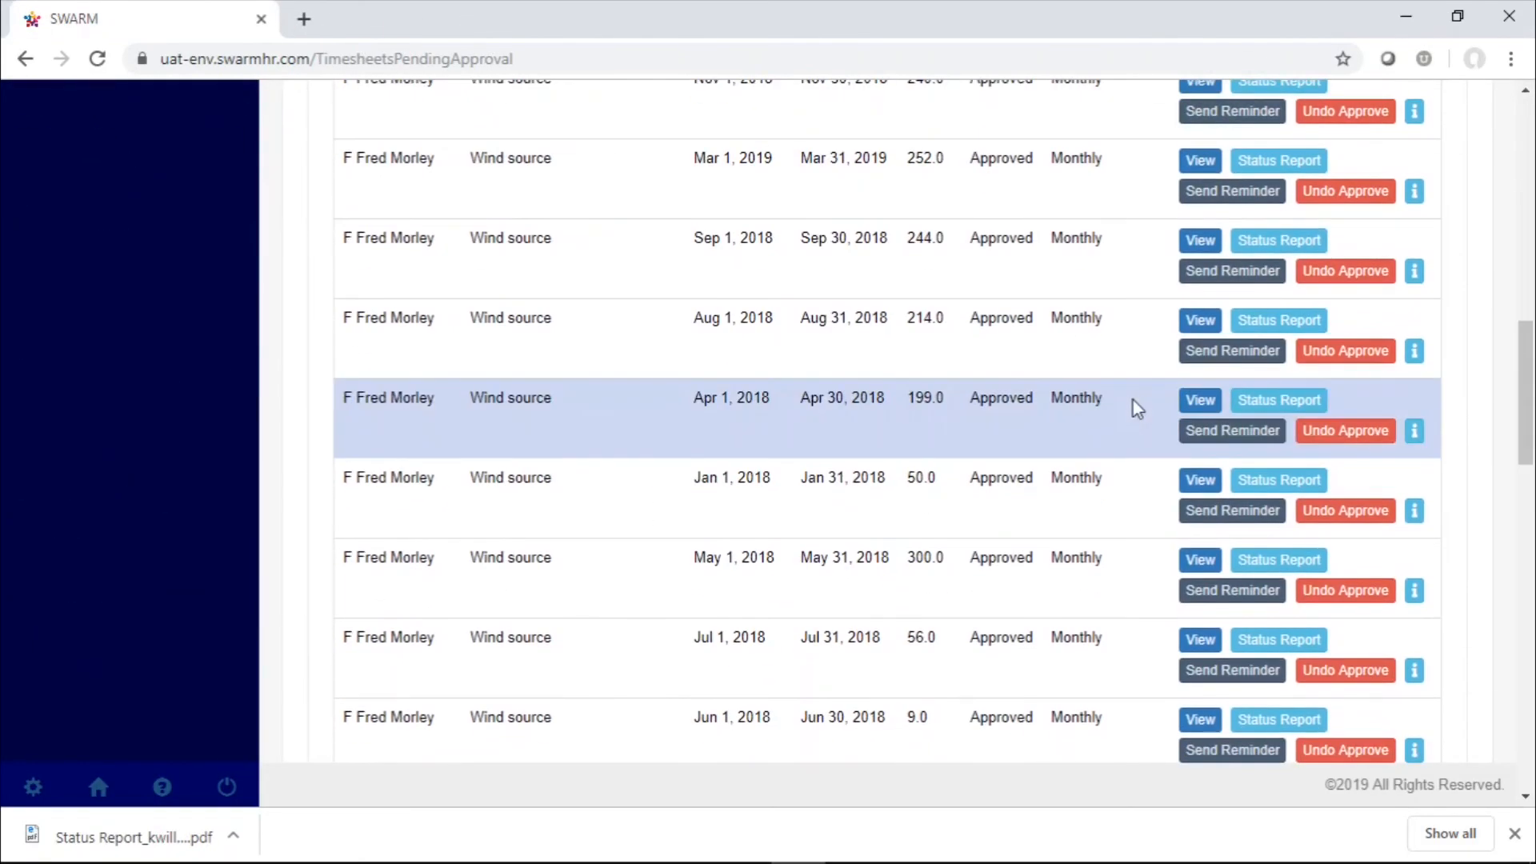
pyautogui.scroll(10, 1132, 400)
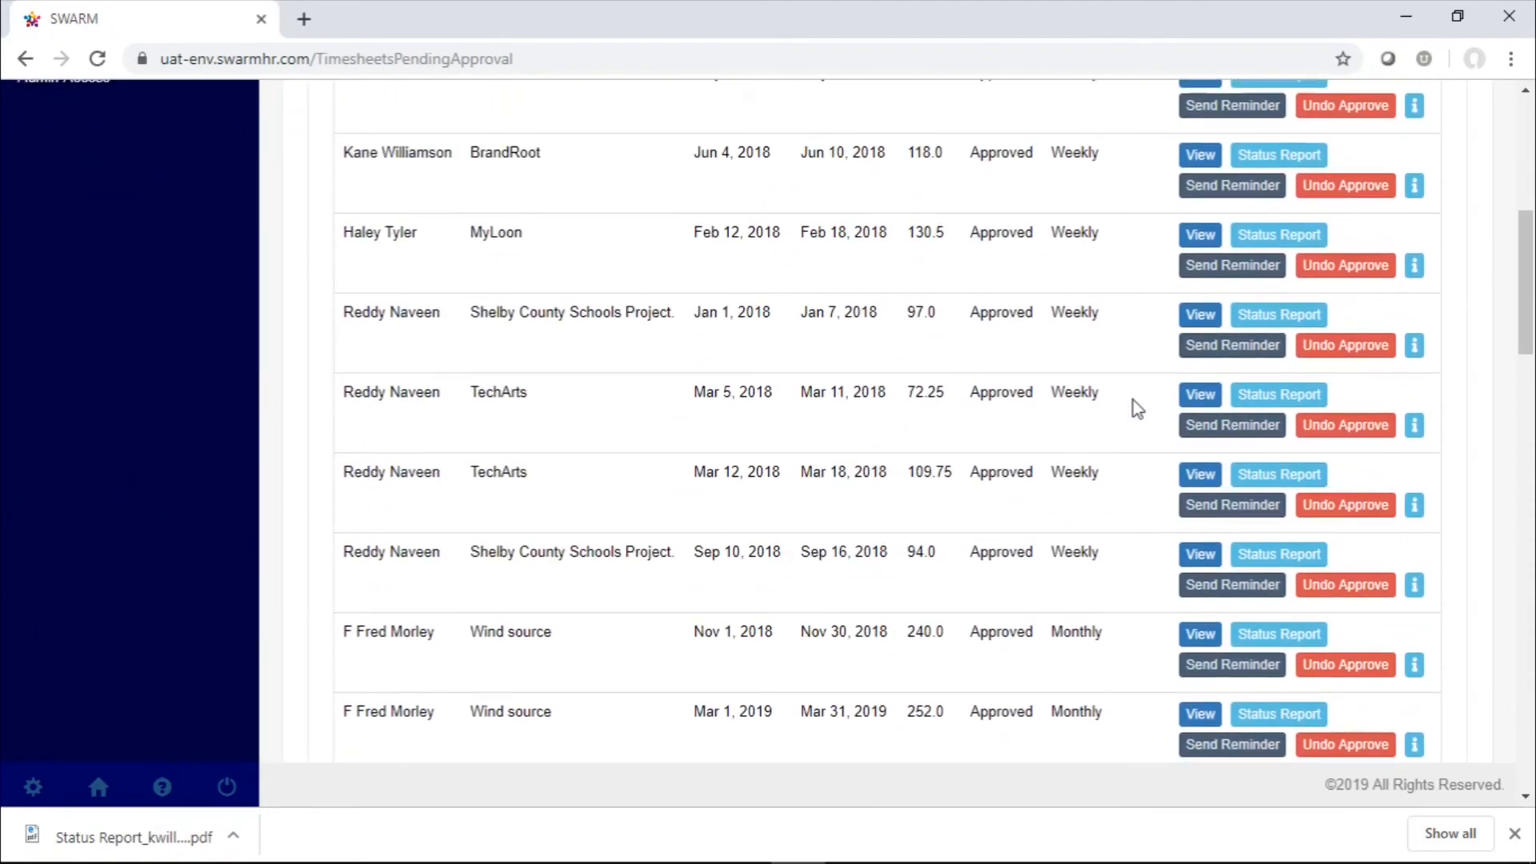
pyautogui.scroll(5, 1133, 399)
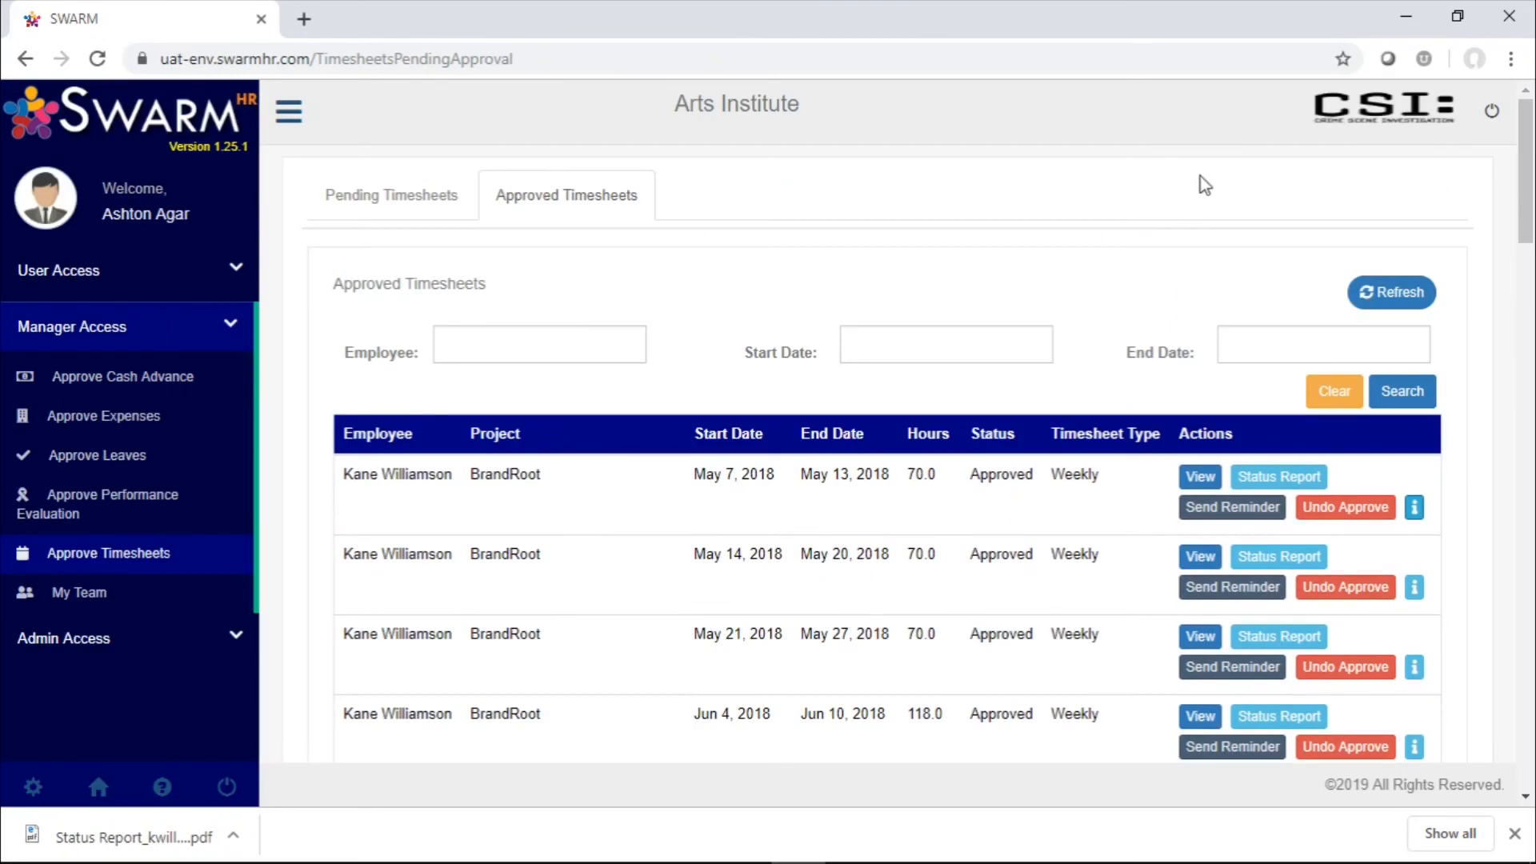